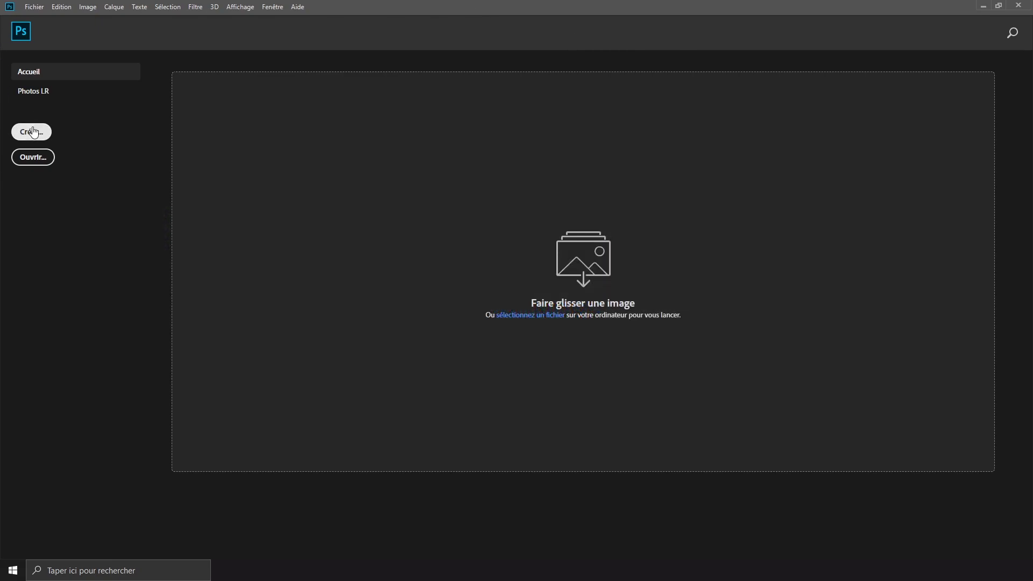
Create a new blank document of 1000 x 1000 pixels at a resolution of 300 pixels per inch.
left_click(33, 132)
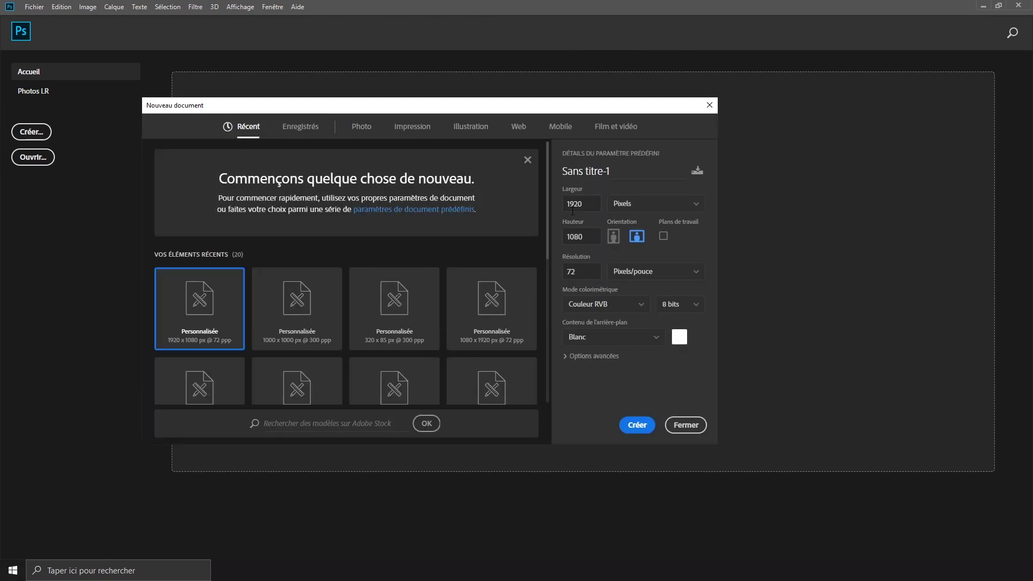
type("1000")
key("Tab")
type("1000")
double_click(591, 275)
type("300")
left_click(637, 427)
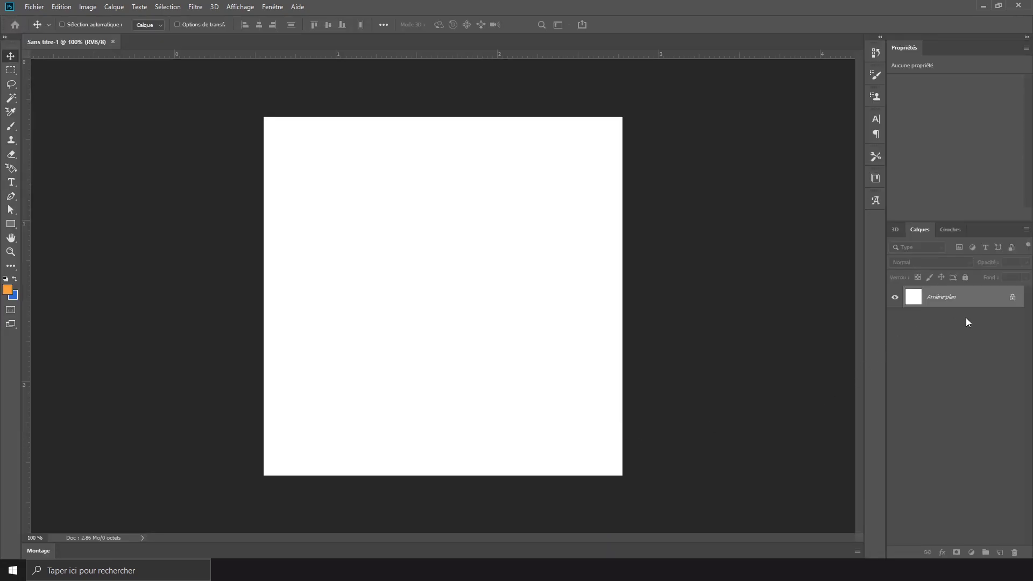
Convert the locked background into a regular layer and embed the travis-scott-rodeo image at full canvas size.
left_click_drag(1014, 550, 1015, 553)
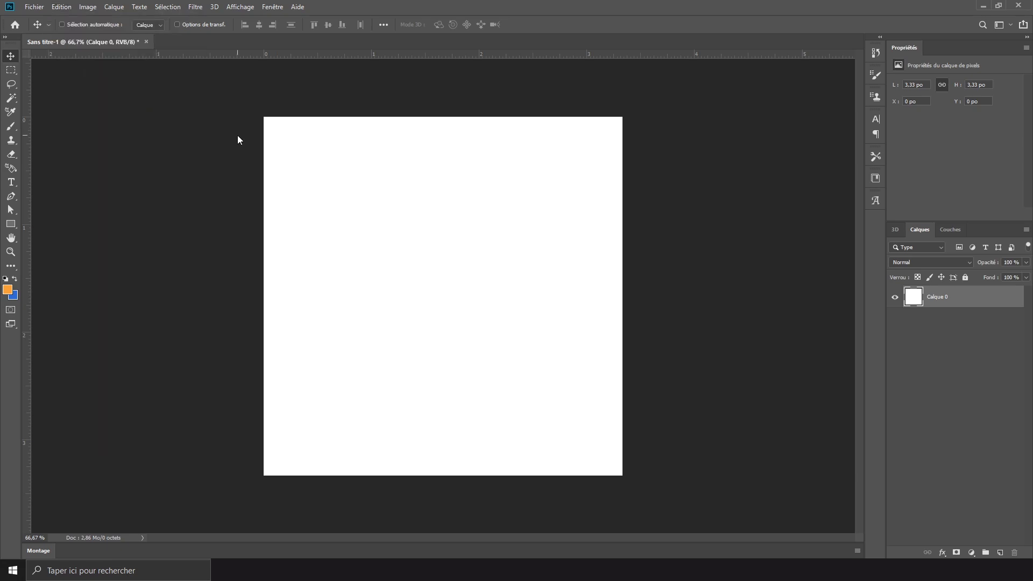
left_click(45, 5)
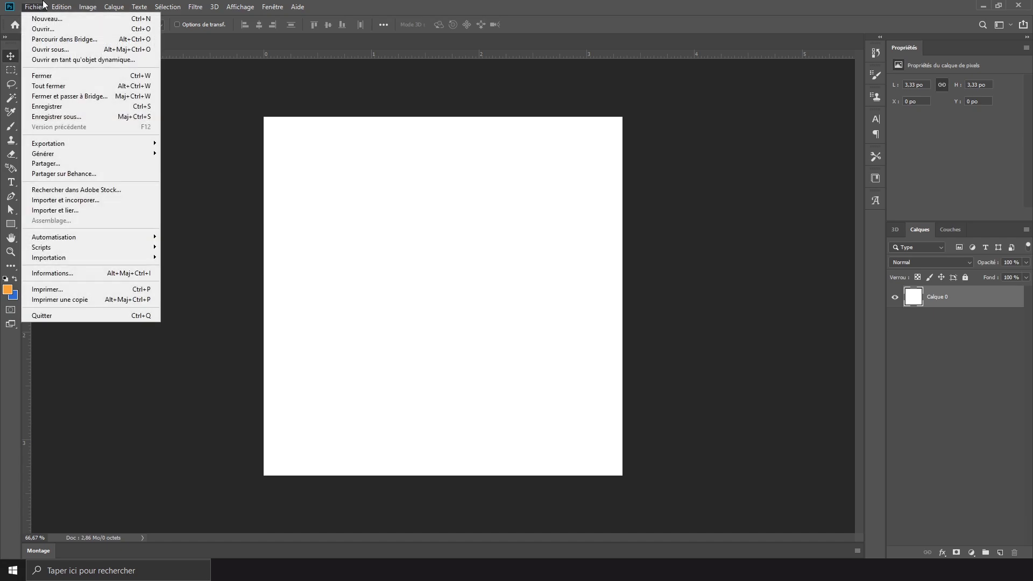
left_click(89, 199)
double_click(92, 196)
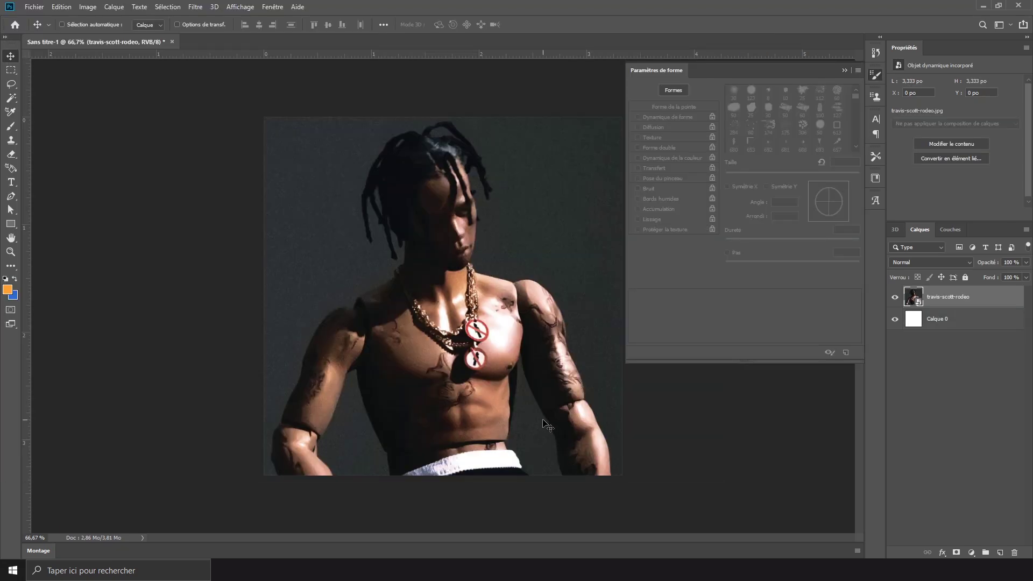
left_click(842, 71)
Trace a Pen tool path along the torso's left side and around the figure's left-hand arm up to the shoulder.
scroll(437, 472, "up", 1)
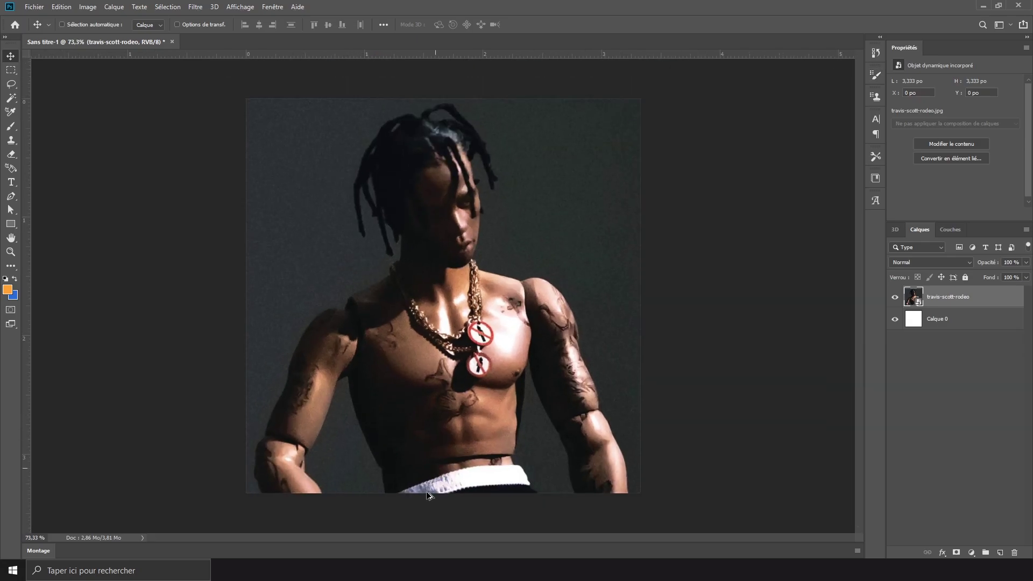
scroll(424, 496, "up", 3)
scroll(421, 509, "down", 2)
scroll(385, 525, "up", 4)
scroll(365, 506, "up", 5)
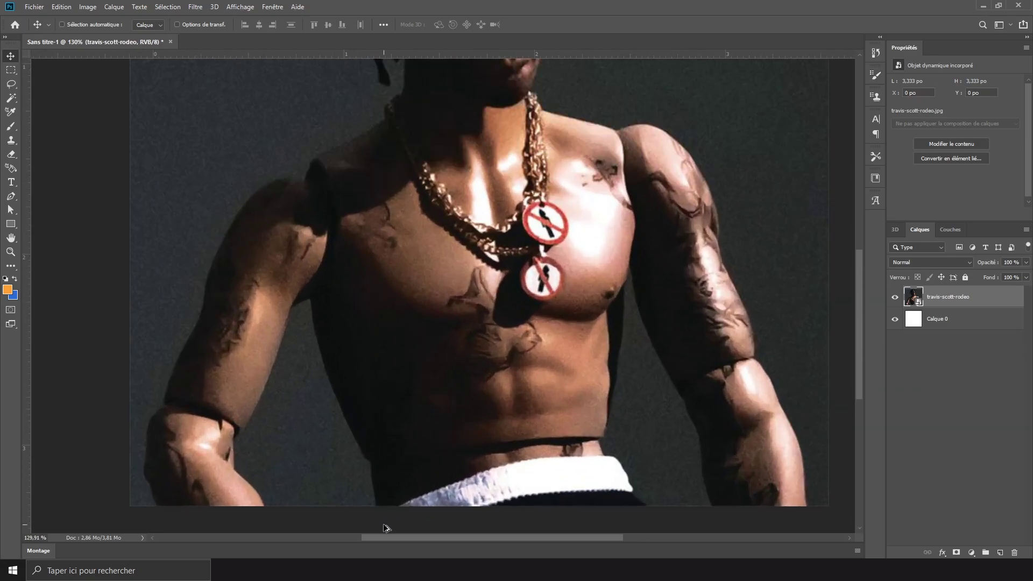
left_click(12, 198)
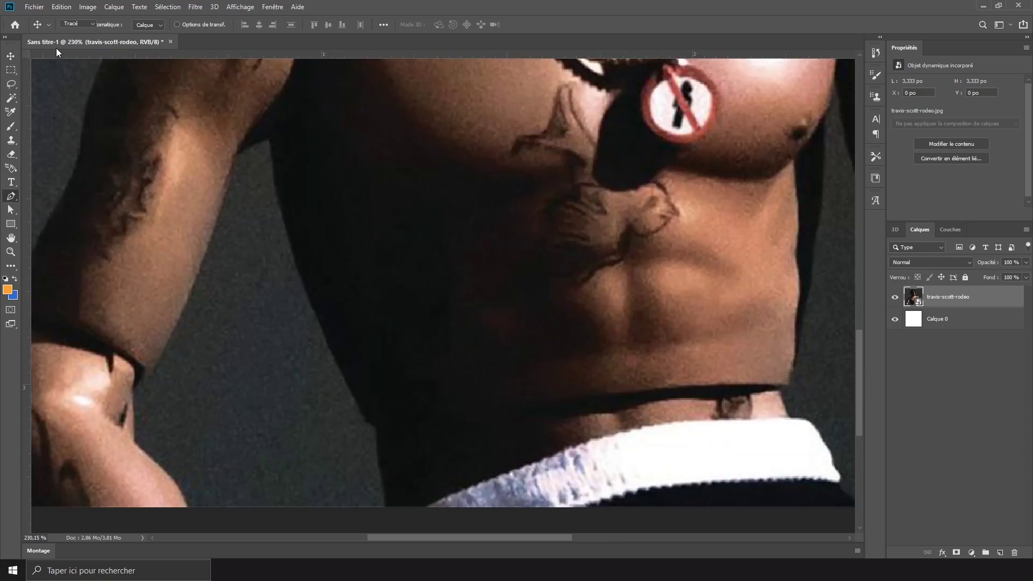
left_click(389, 508)
left_click(386, 482)
left_click(378, 444)
left_click(201, 264)
left_click(176, 325)
scroll(176, 484, "down", 3)
left_click_drag(188, 444, 189, 478)
scroll(190, 479, "down", 6)
left_click(233, 318)
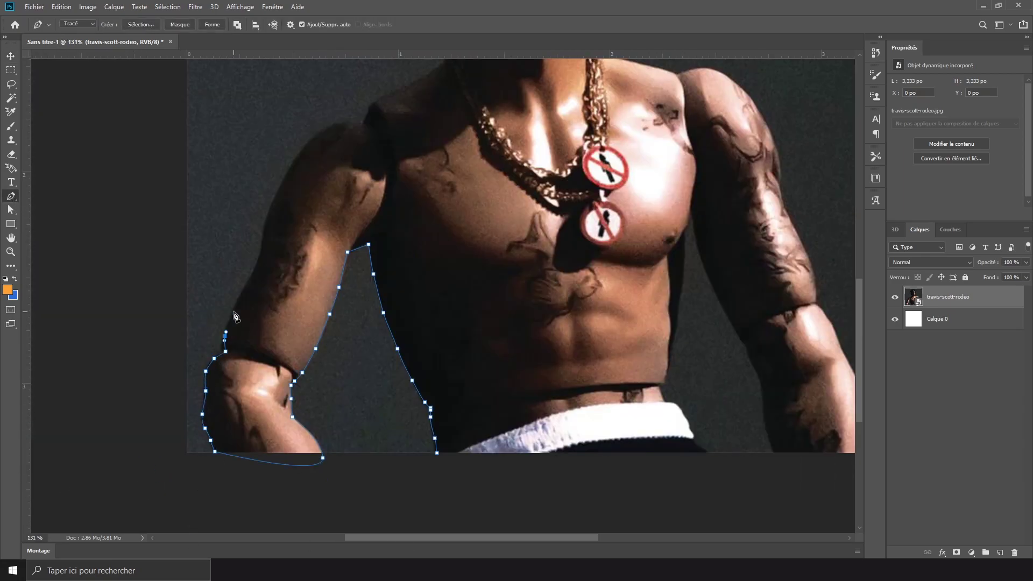
left_click(277, 198)
Continue the Pen path around the dreadlocks, head, neck and the arm on the image's right side, closing the outline.
scroll(323, 141, "up", 6)
left_click(462, 261)
left_click(436, 192)
left_click(395, 128)
left_click(400, 213)
scroll(400, 215, "up", 3)
left_click(379, 273)
left_click(451, 155)
left_click(553, 129)
left_click(626, 278)
left_click_drag(558, 538, 586, 538)
left_click_drag(507, 366, 508, 371)
left_click(503, 385)
scroll(504, 399, "down", 2)
left_click(584, 351)
scroll(619, 349, "down", 4)
left_click(584, 259)
scroll(588, 285, "down", 3)
left_click(672, 413)
Convert the figure's closed path into a selection and copy it onto a new layer.
left_click(480, 360)
left_click(485, 368)
key("ctrl+j")
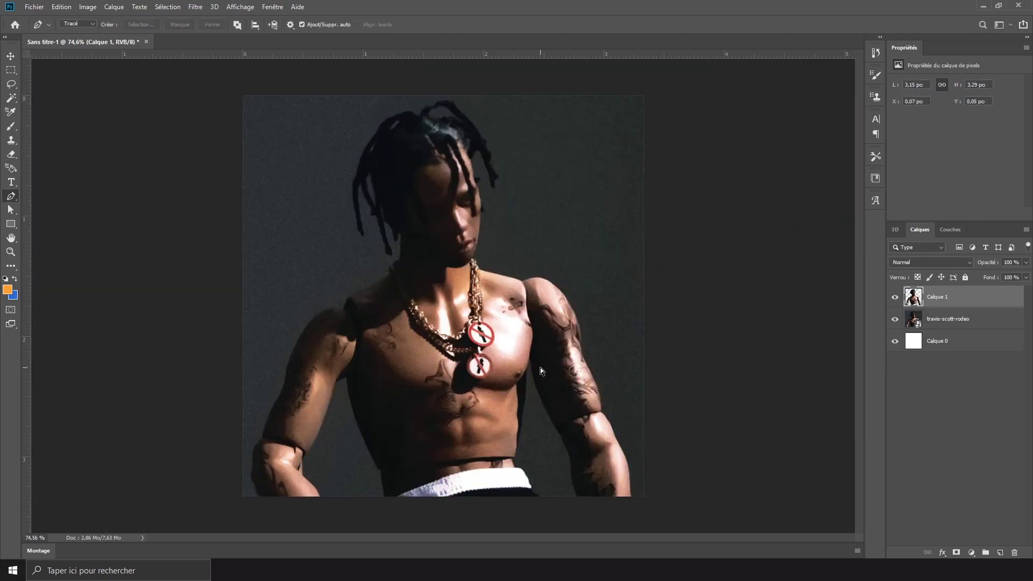
Hide the original photo layer and delete the leftover background gaps between the dreadlocks from the cutout using path selections with 0 px feather.
left_click(895, 319)
left_click(948, 319)
right_click(330, 184)
left_click(399, 229)
left_click(937, 297)
right_click(376, 182)
left_click(419, 242)
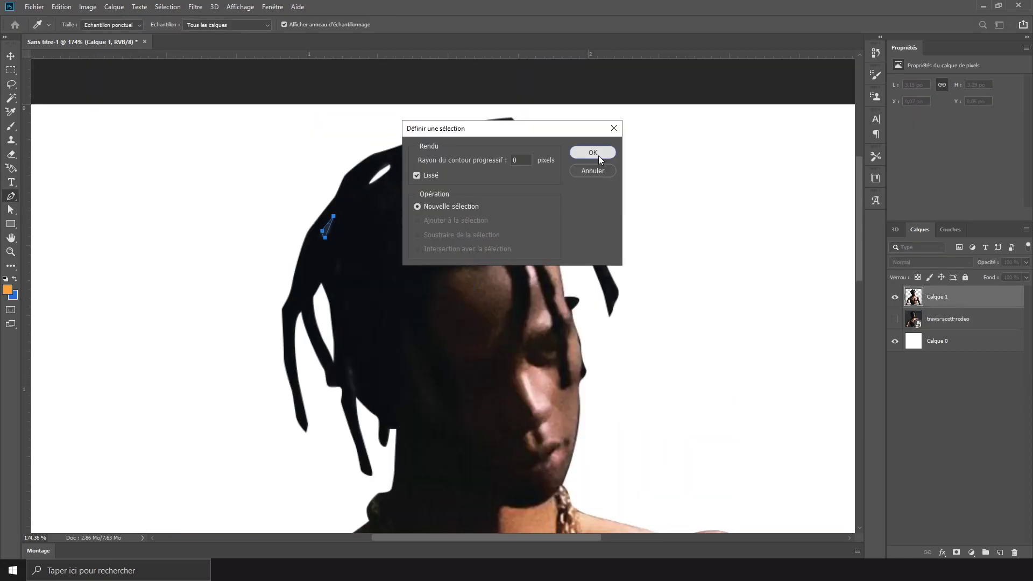
left_click(593, 152)
key("Delete")
key("ctrl+d")
key("ctrl+0")
key("v")
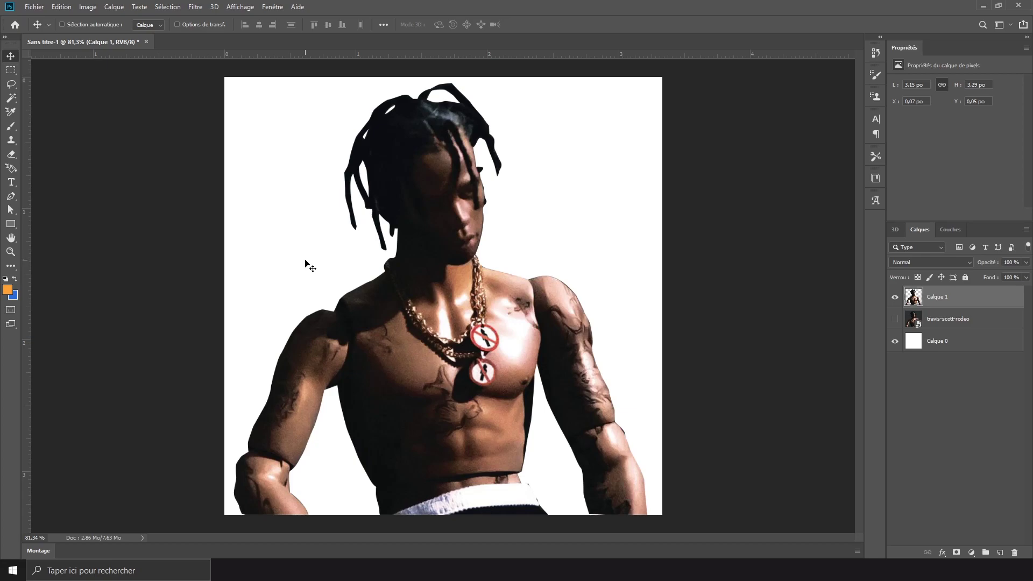
key("ctrl")
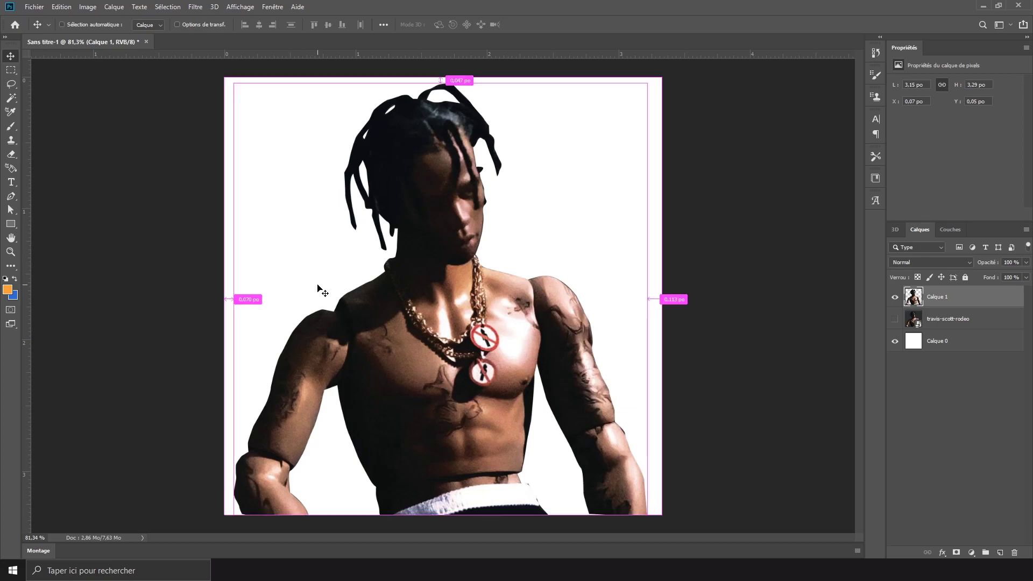
scroll(317, 285, "down", 2)
scroll(317, 286, "up", 2)
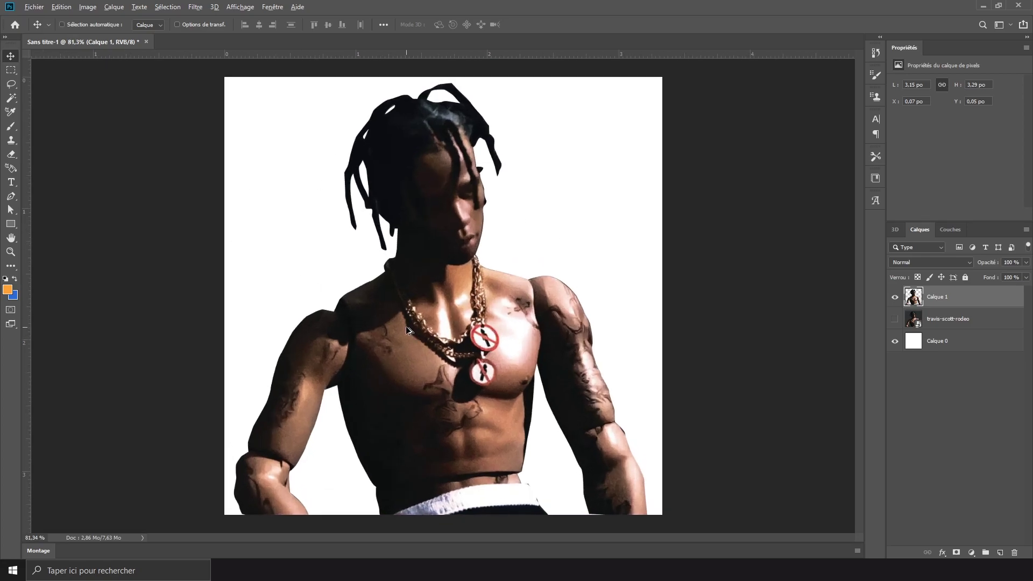
scroll(405, 326, "down", 1)
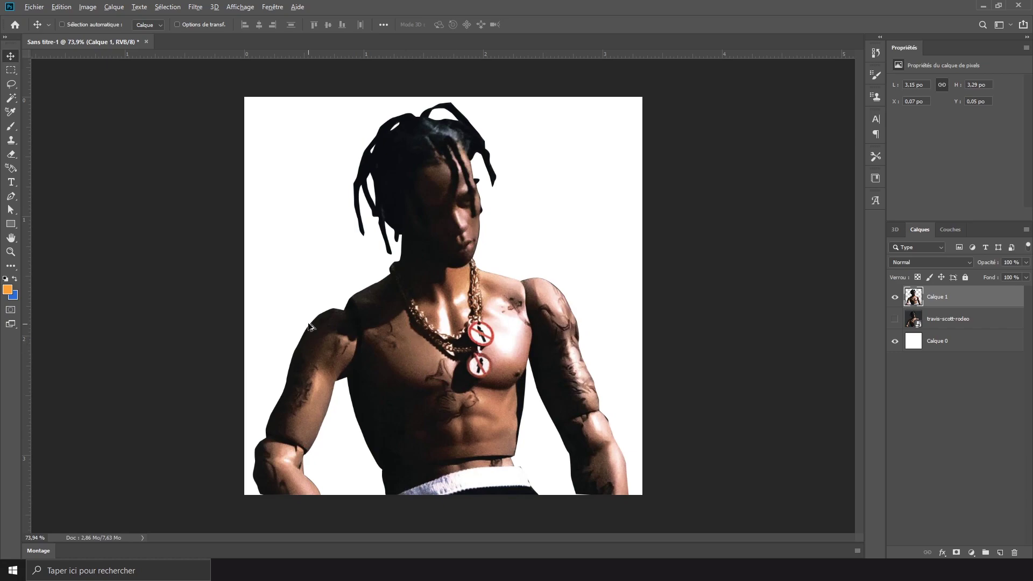
scroll(314, 330, "up", 1)
Add a solid color fill layer in black (000000) between the original photo layer and the cutout figure.
left_click(958, 320)
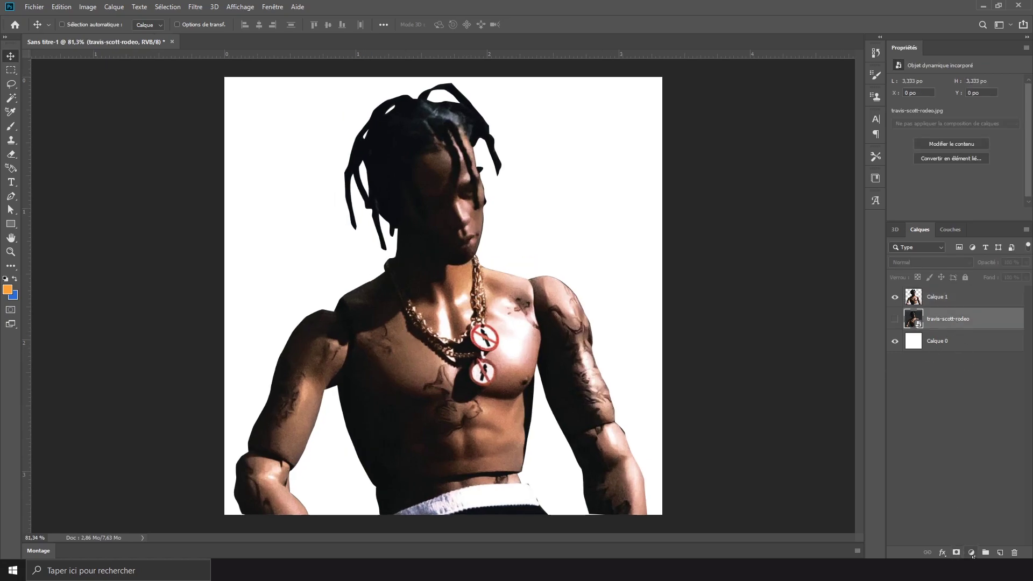
left_click(972, 552)
key("Escape")
left_click(971, 552)
left_click(967, 365)
left_click(707, 432)
left_click_drag(707, 432, 669, 483)
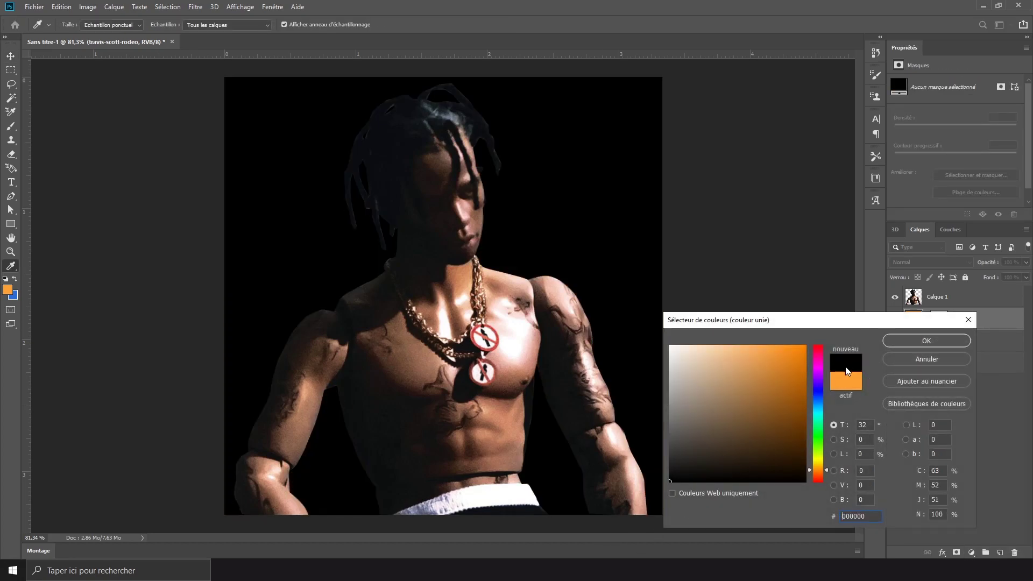
left_click(888, 345)
key("v")
scroll(411, 109, "up", 3)
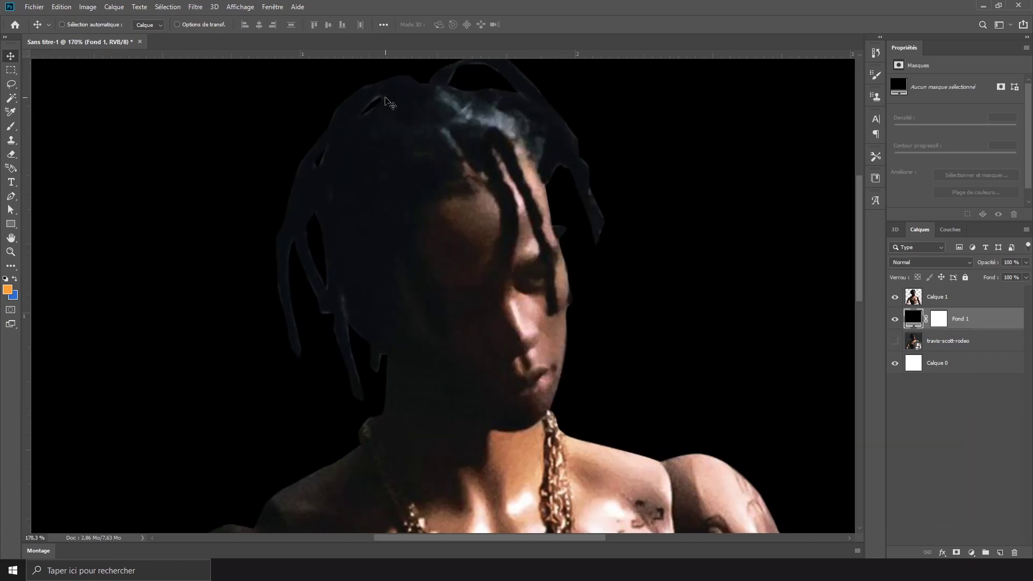
scroll(380, 282, "up", 3)
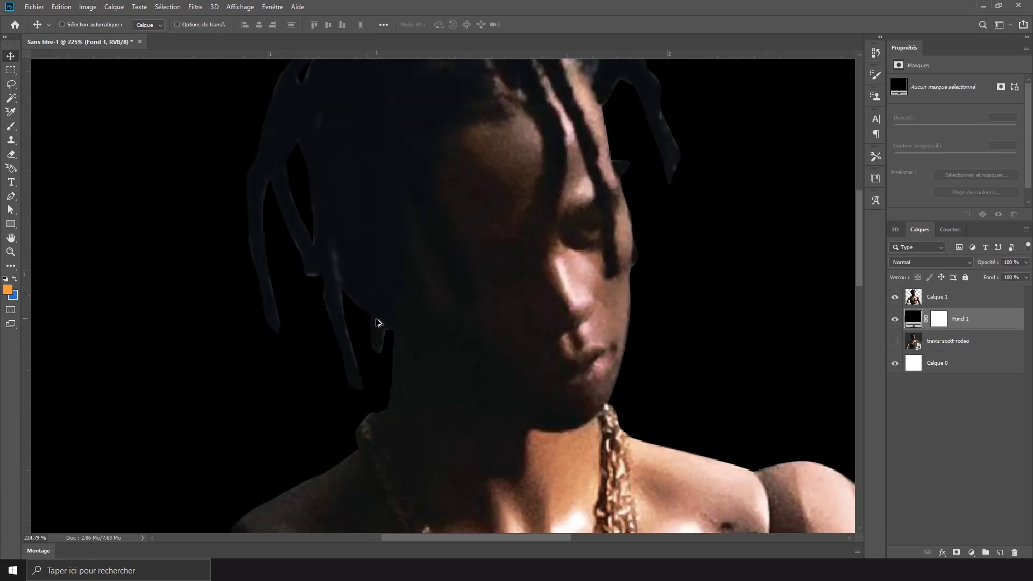
scroll(377, 322, "down", 6)
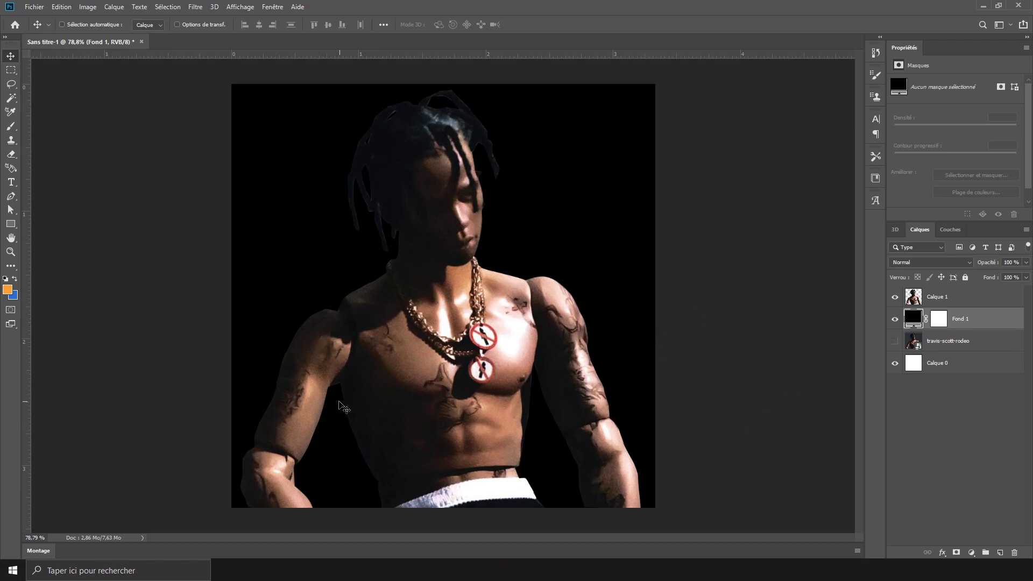
Embed the fluffy-clouds-free-texture-thumb26 image above the black fill, scaled to about 2.67 x 2 inches and centred on the canvas.
left_click(61, 7)
mouse_move(39, 10)
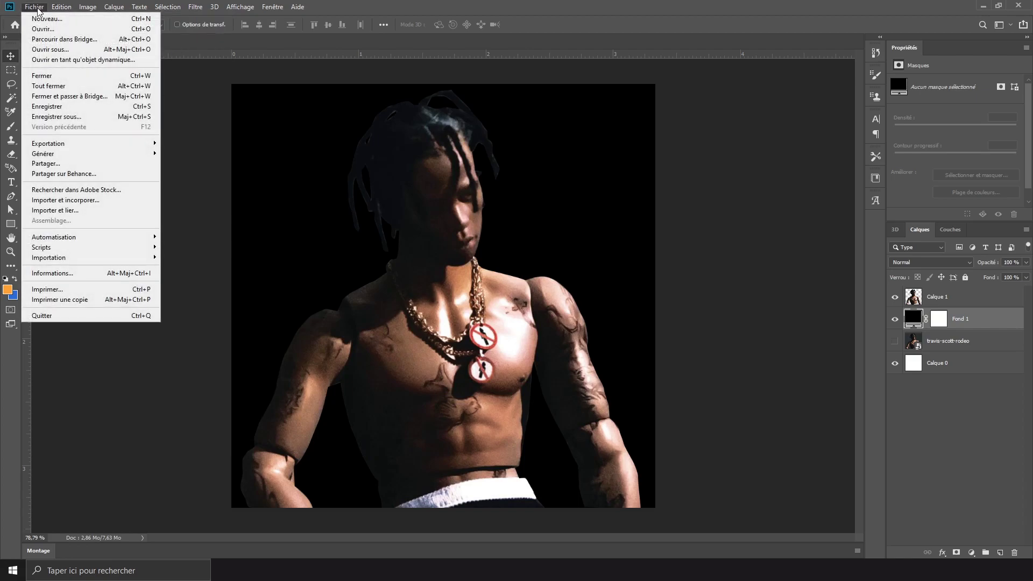
left_click(78, 200)
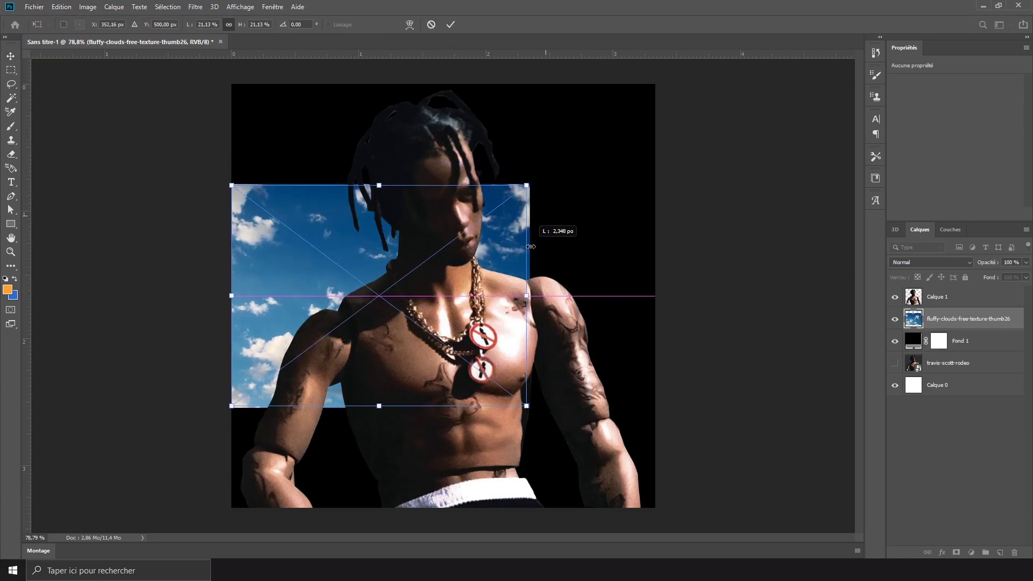
left_click_drag(532, 296, 569, 279)
key("Return")
scroll(493, 333, "up", 2)
scroll(493, 333, "down", 4)
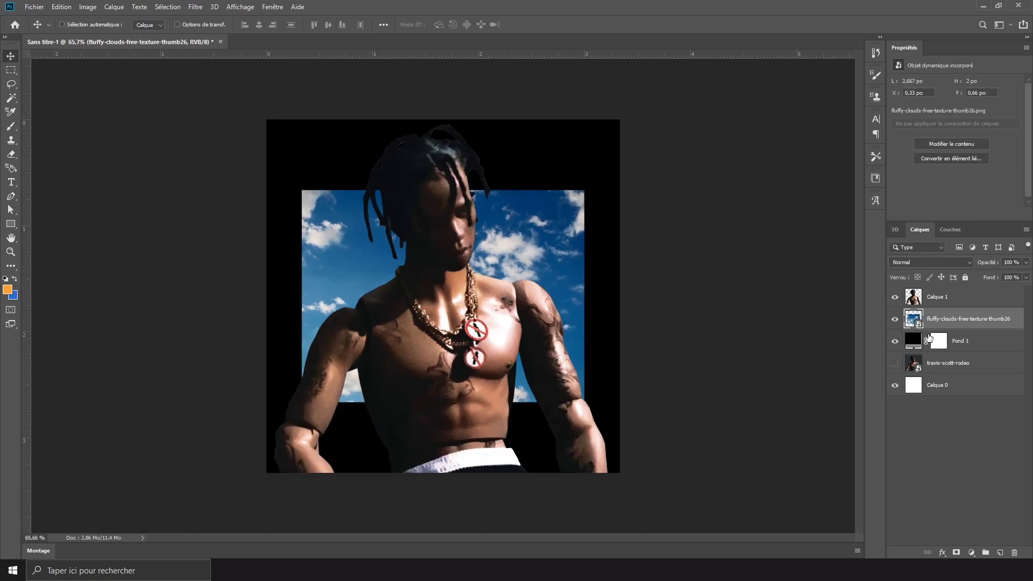
Hide the cutout figure layer and embed the RIP 1.1, RIP 2.1 and RIP 3.1 TRANSPARENT paper-tear images above the clouds.
left_click(896, 299)
scroll(605, 382, "up", 3)
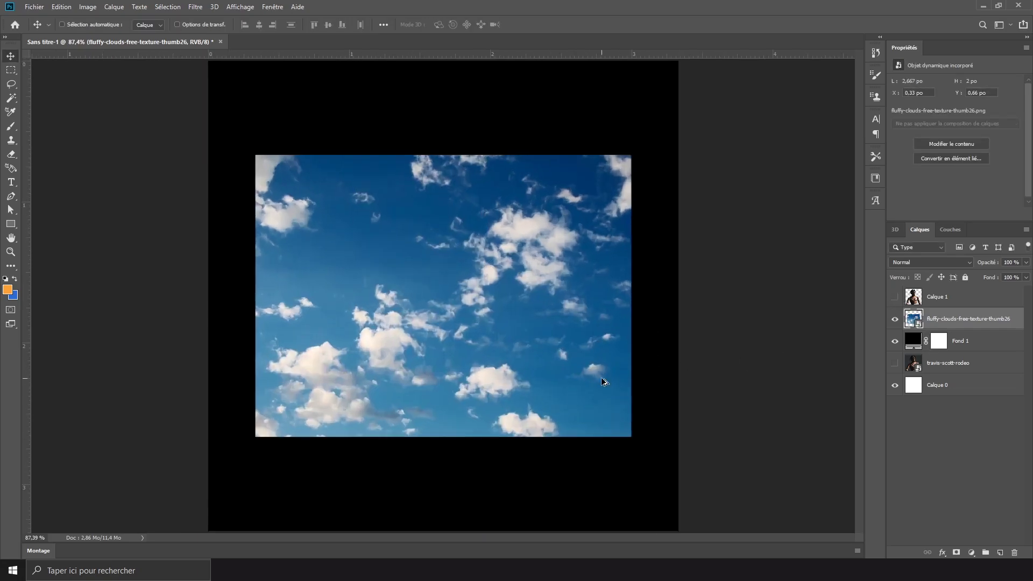
scroll(518, 349, "down", 1)
left_click(30, 6)
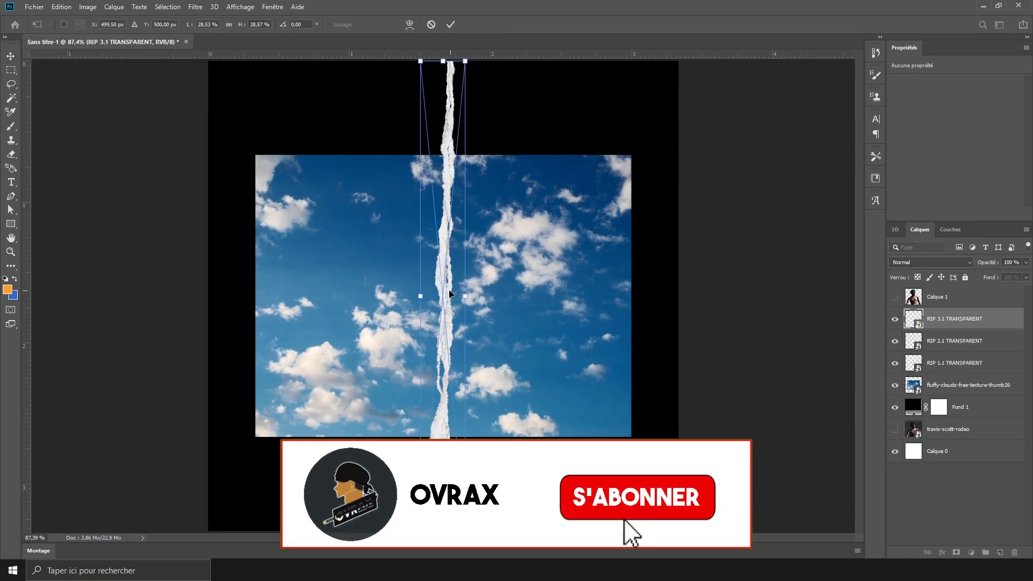
Scale the RIP 3.1 tear to about 19% and place it vertically over the left part of the cloud image.
left_click_drag(451, 293, 318, 302)
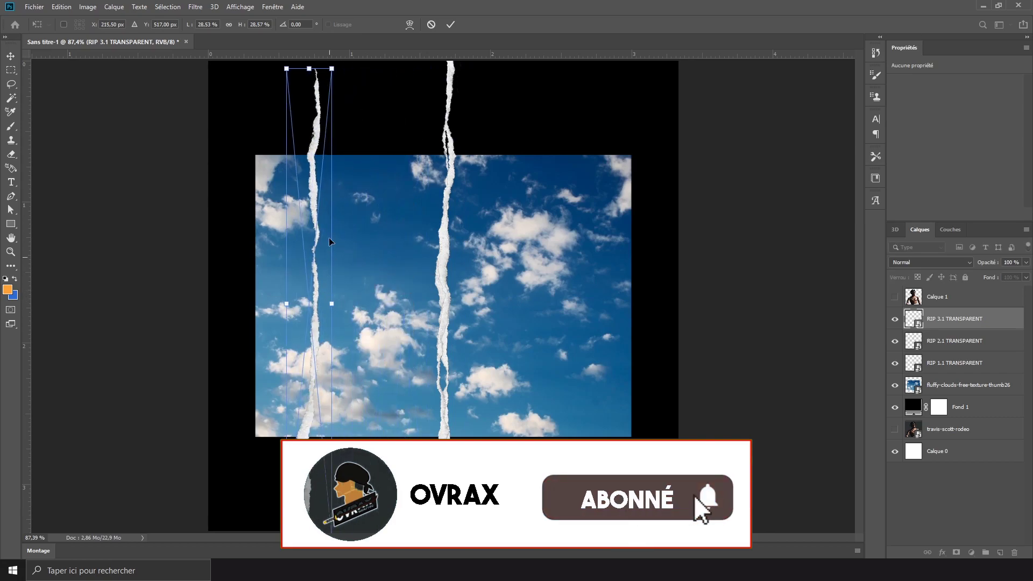
left_click_drag(330, 69, 334, 221)
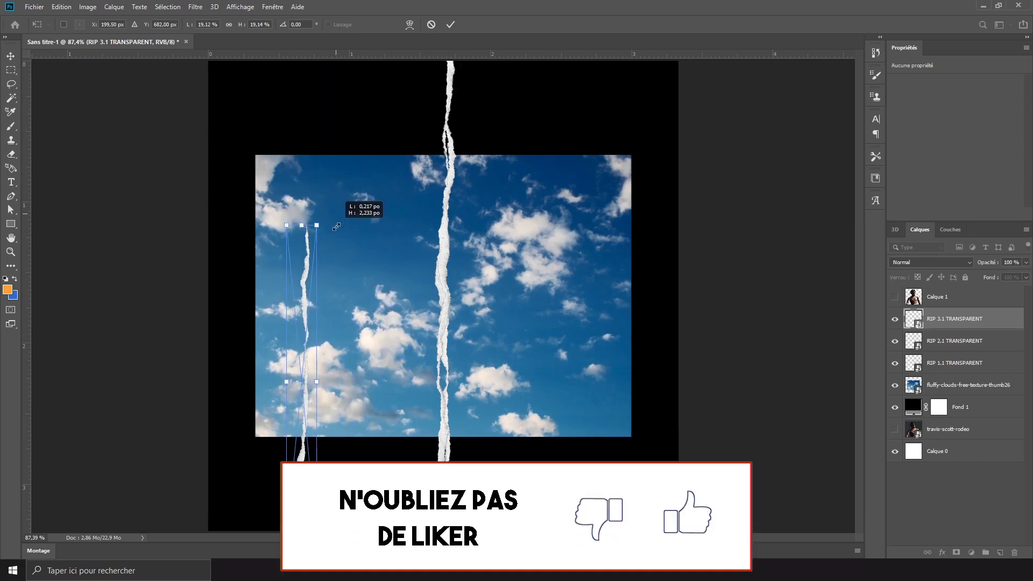
left_click_drag(309, 311, 336, 229)
key("Return")
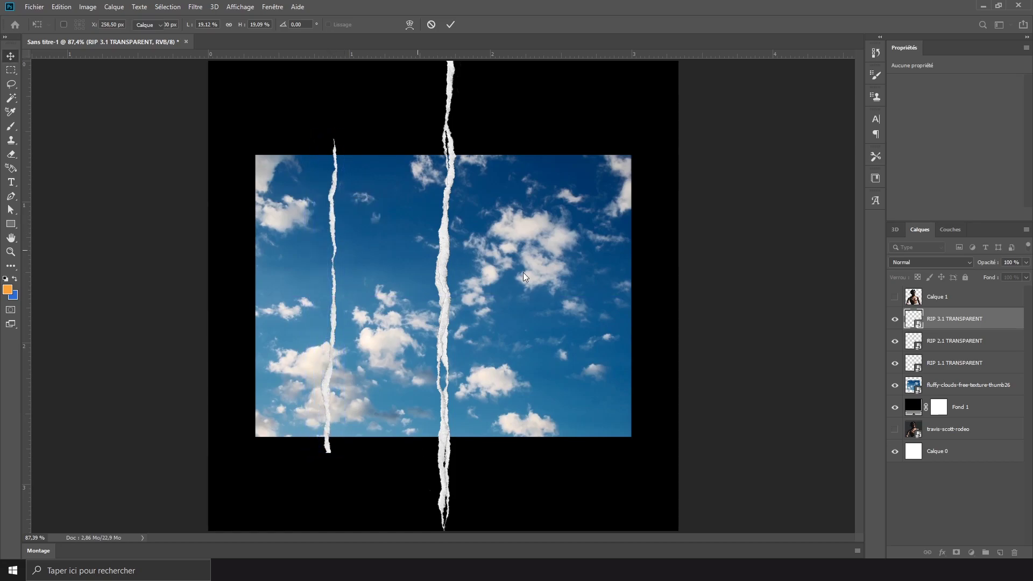
Rotate the RIP 2.1 tear to about -90°, resize it to about 2.94 x 0.46 inches and place it along the clouds' top edge.
left_click(942, 342)
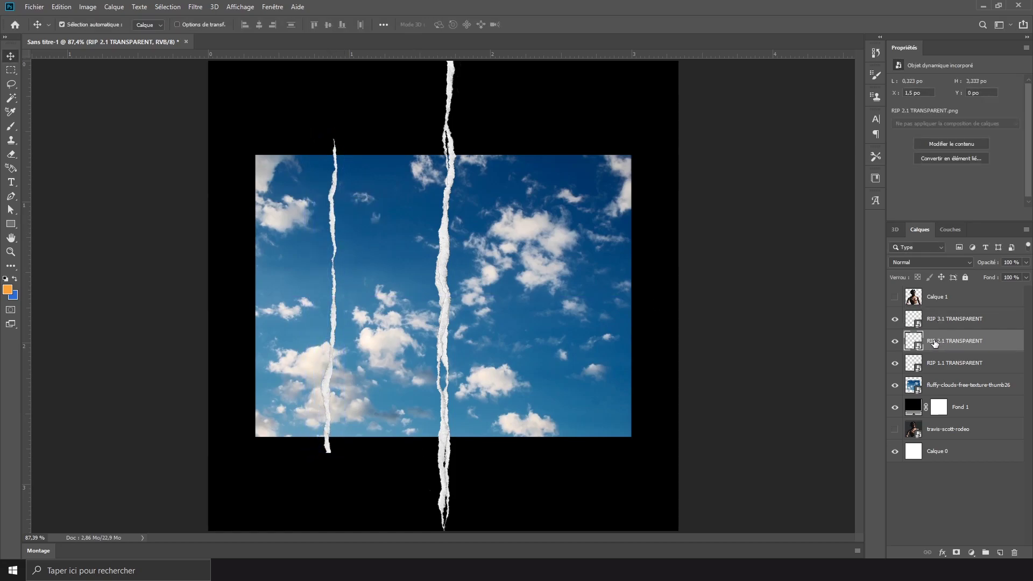
key("ctrl+t")
left_click_drag(479, 281, 413, 216)
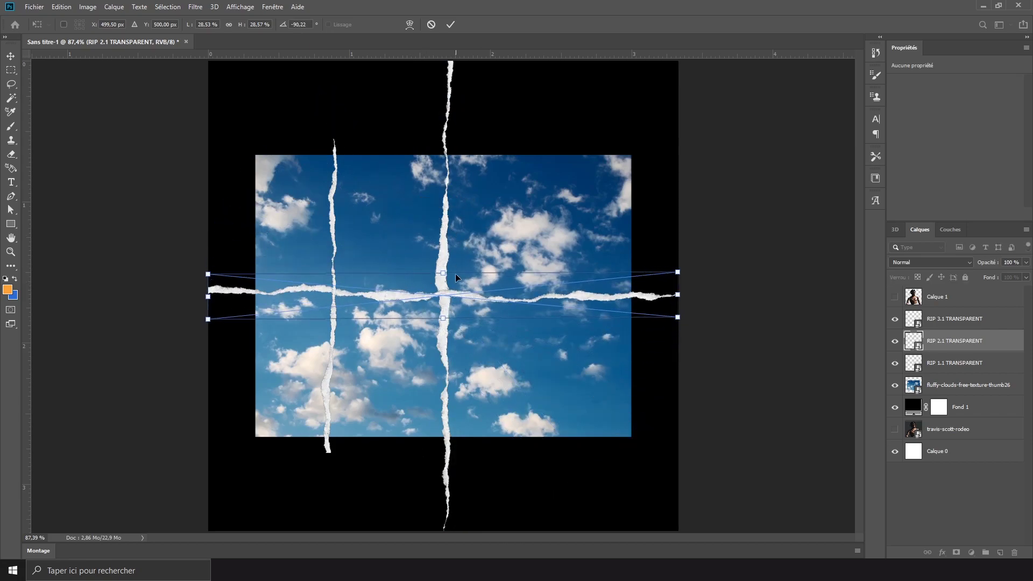
left_click_drag(441, 280, 462, 153)
key("Return")
key("Left")
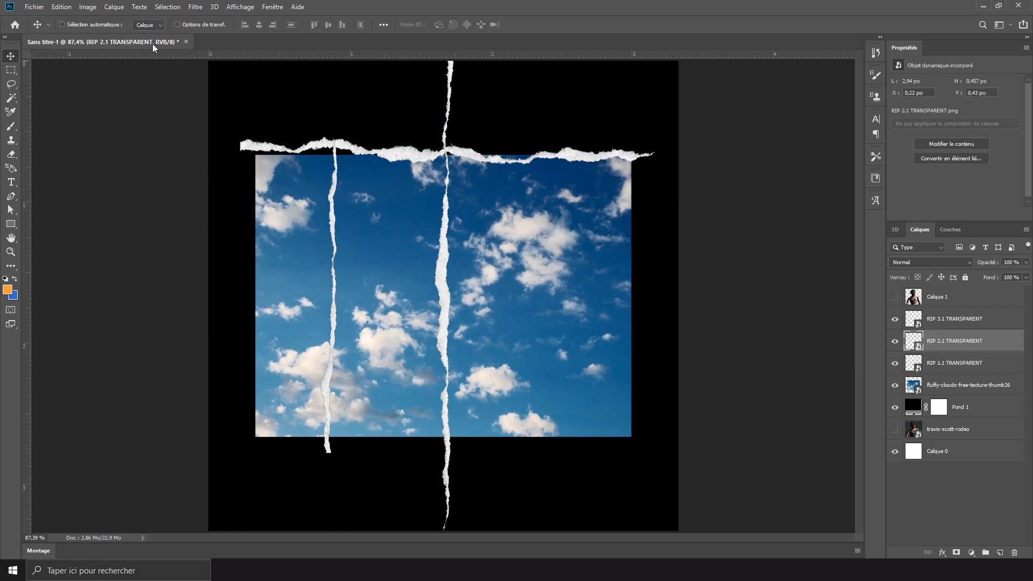
Scale down the RIP 1.1 tear and place it vertically over the right part of the cloud image.
key("alt+f")
left_click(952, 369)
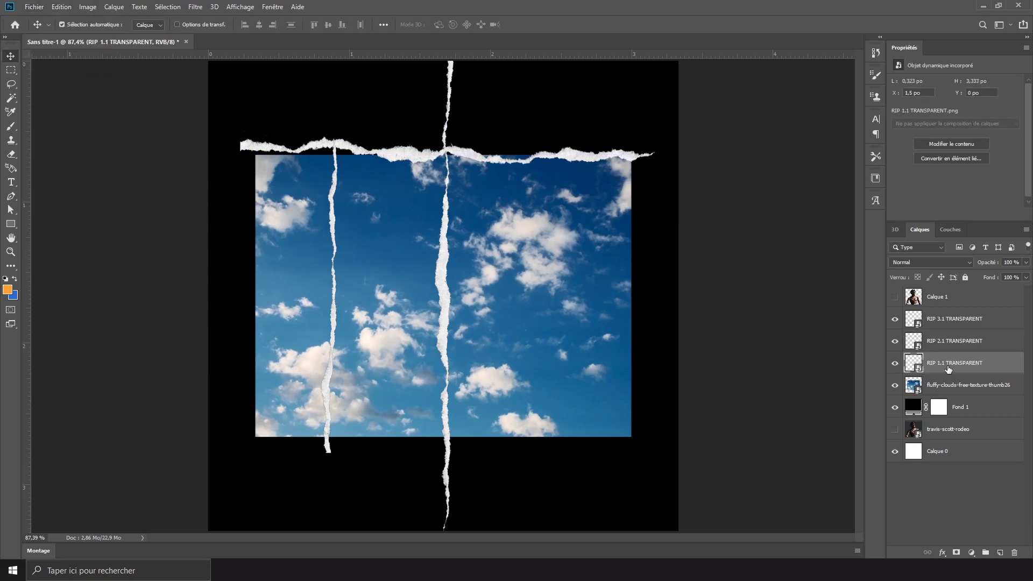
key("ctrl+t")
left_click_drag(478, 294, 547, 312)
key("Return")
Duplicate the horizontal RIP 2.1 tear, mirror the copy with Symétrie axe vertical and place it along the clouds' bottom edge.
left_click(917, 344)
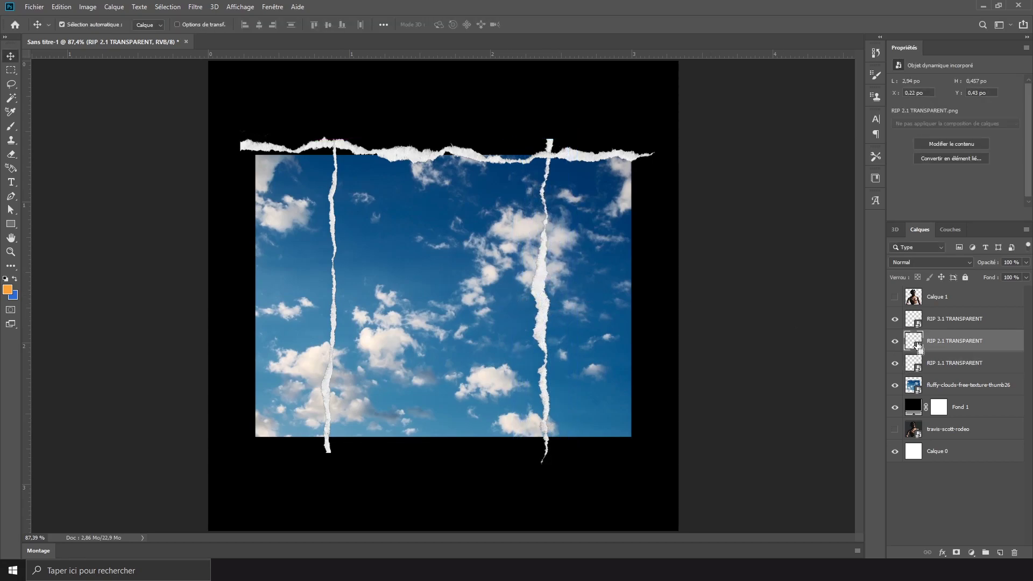
key("ctrl+j")
key("ctrl+t")
left_click_drag(464, 175, 460, 445)
right_click(457, 445)
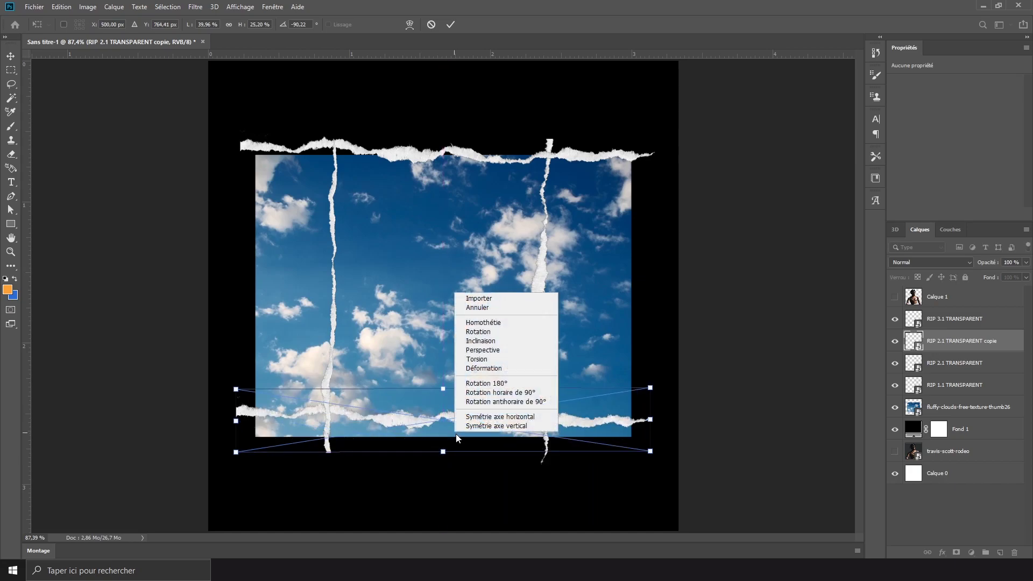
left_click(492, 424)
left_click_drag(492, 411, 494, 434)
key("Return")
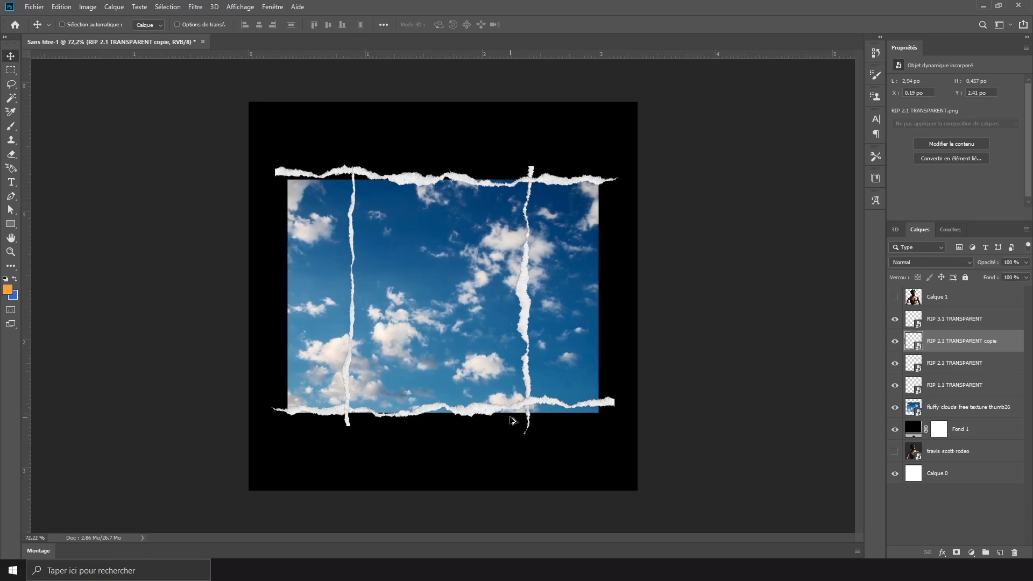
Resize the fluffy-clouds image to about 2.81 x 2.11 inches and centre it on the canvas.
left_click(980, 411)
key("ctrl+t")
left_click_drag(443, 157, 442, 139)
left_click_drag(454, 225, 454, 231)
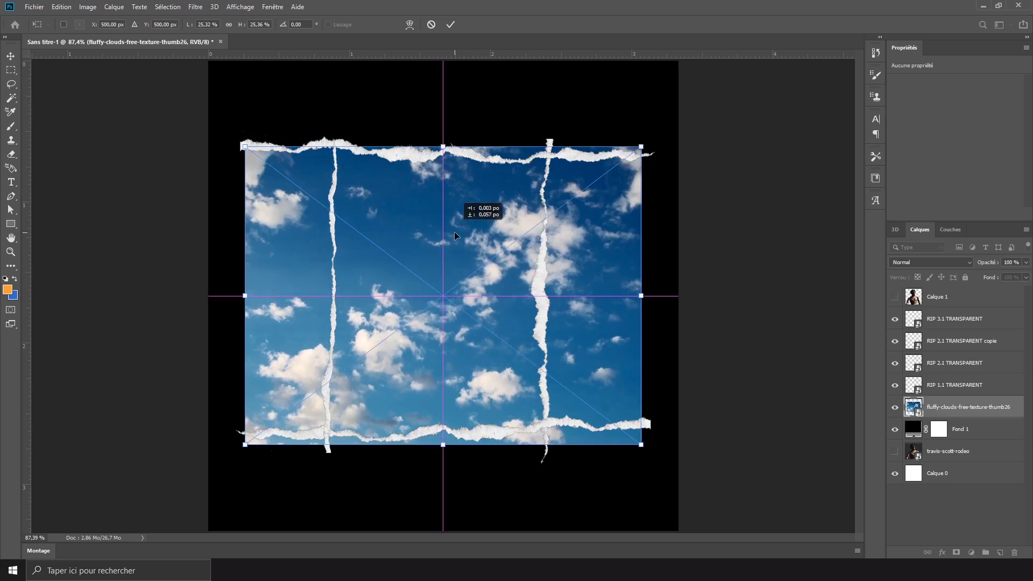
key("Return")
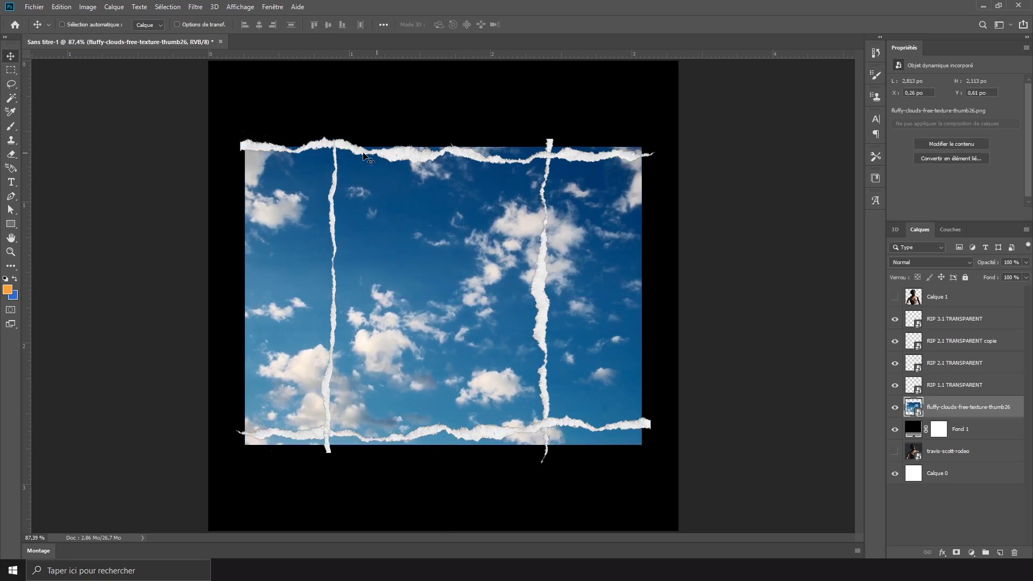
Add a layer mask to the cloud image and set up a small, hard black brush for painting on it.
scroll(502, 301, "up", 3)
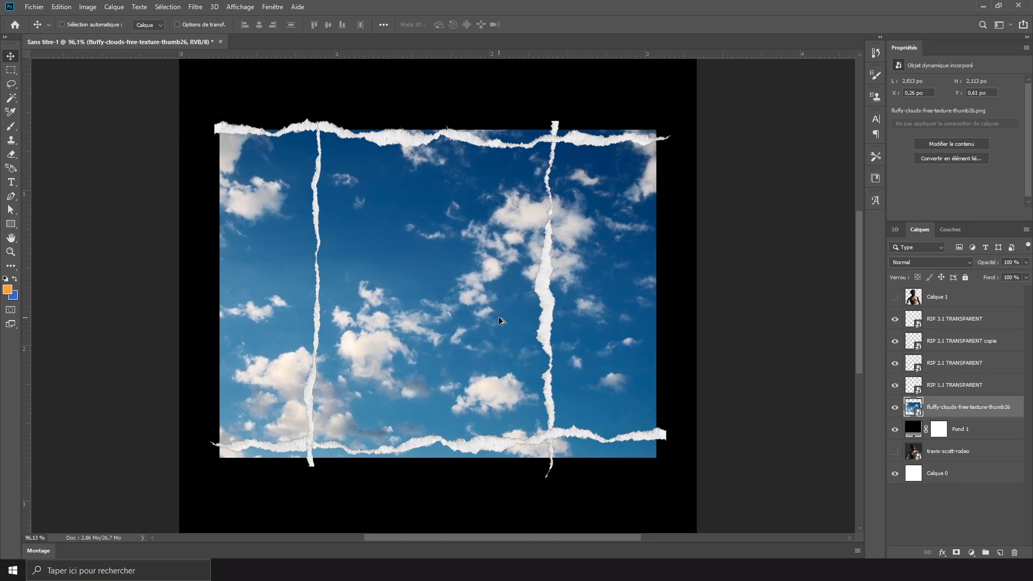
scroll(391, 376, "up", 2)
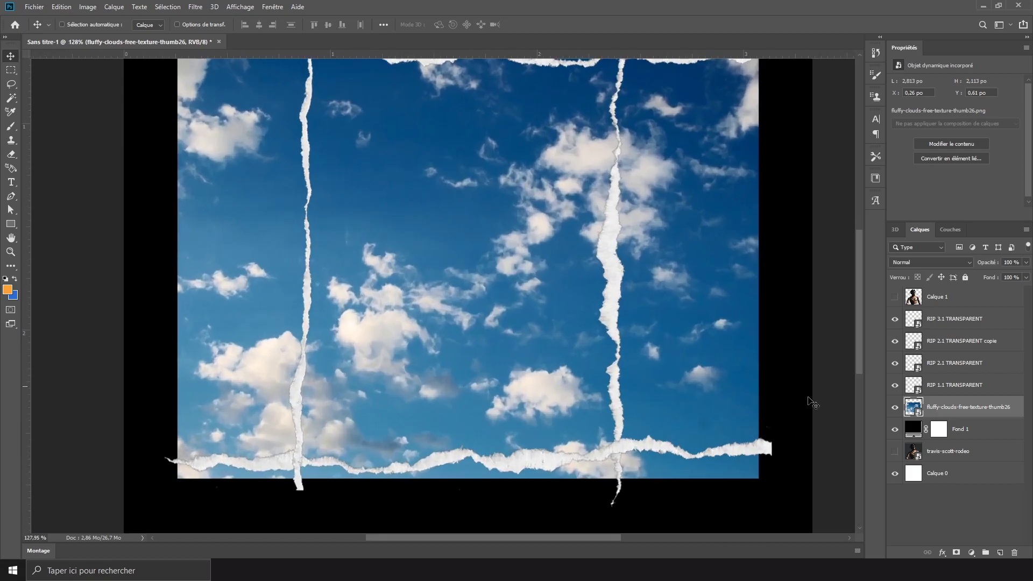
left_click(957, 552)
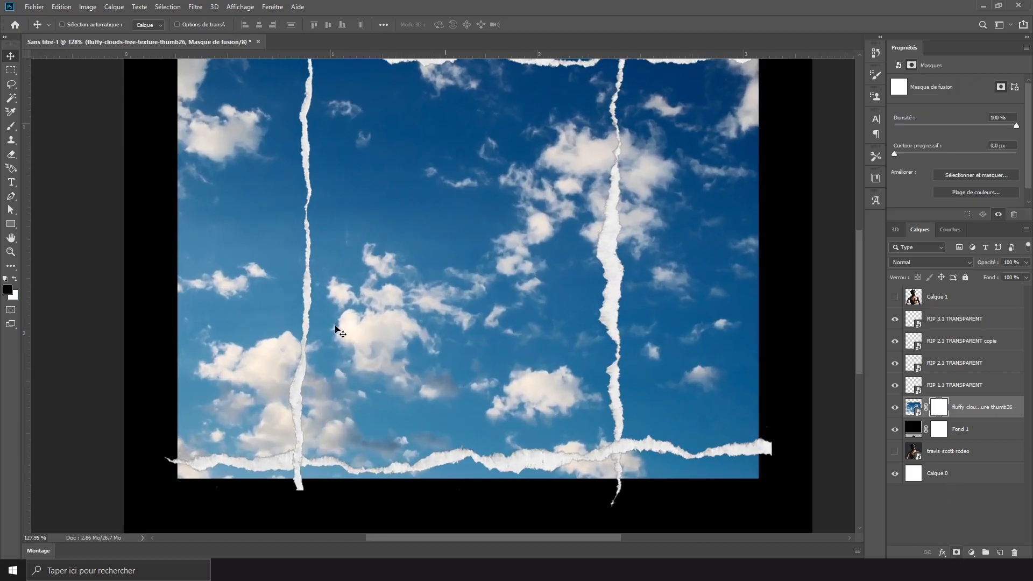
left_click(11, 126)
key("d")
right_click(277, 212, "alt")
left_click(78, 24)
left_click_drag(94, 81, 137, 83)
left_click(453, 276)
right_click(433, 294, "alt")
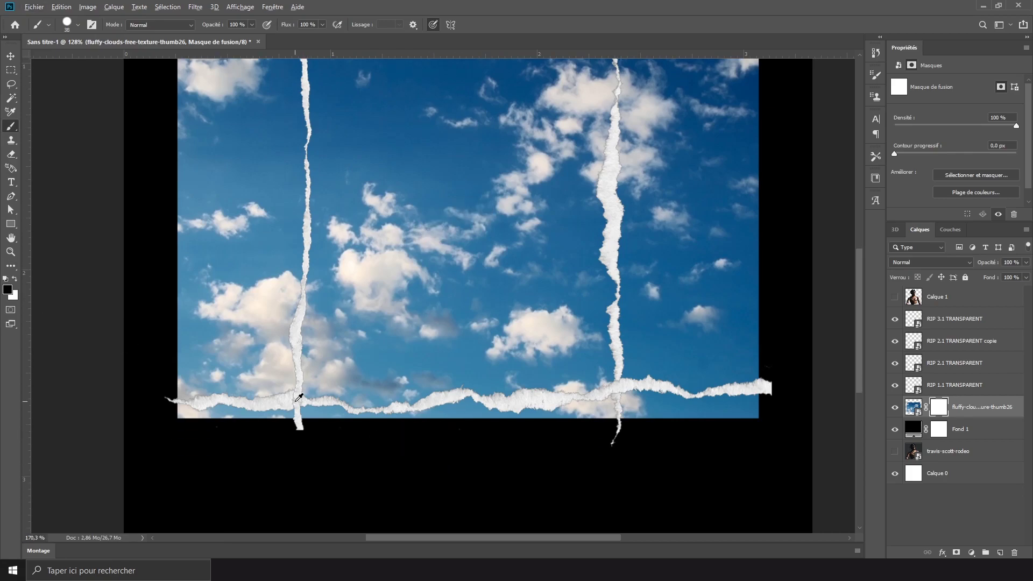
Paint black on the cloud mask to hide the sky below the bottom tear.
scroll(460, 481, "up", 5)
left_click_drag(97, 429, 325, 426)
mouse_move(373, 432)
left_mouse_down()
mouse_move(423, 439)
mouse_move(580, 413)
mouse_move(573, 411)
mouse_move(713, 419)
mouse_move(802, 407)
mouse_move(799, 435)
left_mouse_up()
scroll(685, 433, "down", 5)
scroll(337, 431, "up", 3)
scroll(341, 429, "down", 3)
mouse_move(355, 422)
left_mouse_down()
mouse_move(334, 410)
mouse_move(341, 332)
mouse_move(322, 161)
mouse_move(331, 73)
mouse_move(411, 418)
left_mouse_up()
Paint black on the cloud mask to hide the sky outside the left vertical tear.
right_click(377, 368, "alt")
left_click_drag(385, 372, 389, 105)
right_click(414, 331, "alt")
scroll(443, 442, "up", 5)
scroll(408, 366, "up", 3)
left_click_drag(412, 442, 422, 250)
scroll(422, 323, "up", 3)
mouse_move(422, 399)
left_mouse_down()
mouse_move(395, 153)
mouse_move(423, 341)
left_mouse_up()
left_click_drag(411, 149, 422, 205)
scroll(420, 232, "down", 5)
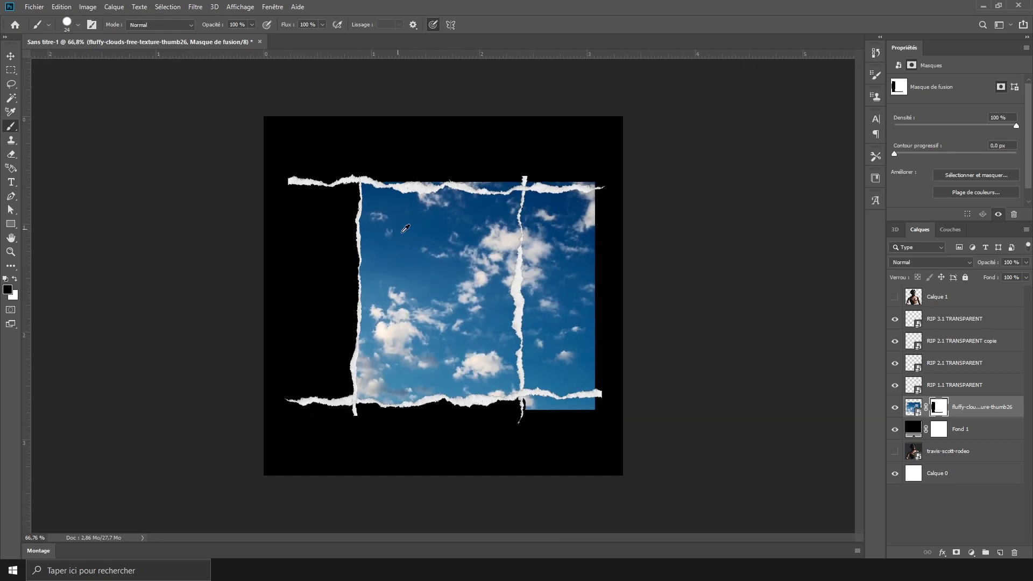
Mask out the remaining clouds outside the right vertical tear and above the top tear.
scroll(581, 457, "up", 4)
left_click_drag(501, 377, 540, 388)
right_click(619, 382, "alt")
scroll(619, 274, "up", 3)
mouse_move(627, 103)
left_mouse_down()
mouse_move(553, 459)
mouse_move(555, 145)
left_mouse_up()
mouse_move(487, 498)
left_mouse_down()
mouse_move(497, 278)
mouse_move(483, 120)
left_mouse_up()
scroll(260, 200, "up", 3)
mouse_move(260, 200)
left_mouse_down()
mouse_move(409, 216)
mouse_move(388, 203)
left_mouse_up()
key("x")
key("x")
scroll(470, 255, "down", 2)
scroll(486, 279, "down", 9)
key("v")
scroll(462, 350, "up", 3)
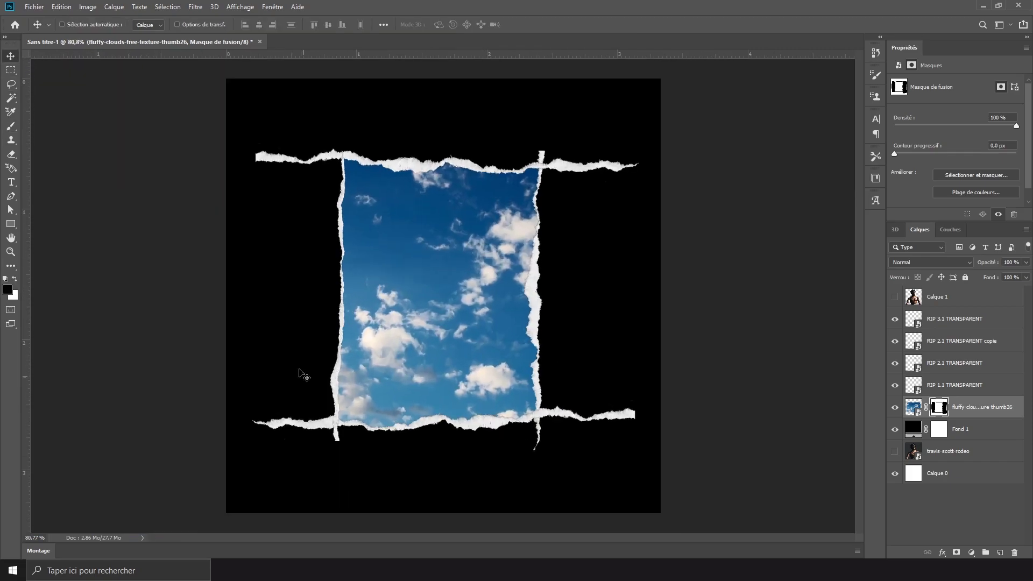
Show the Calque 1 figure, move it beneath the RIP layers and scale it to about 2.06 x 2.15 inches inside the torn frame.
left_click(895, 298)
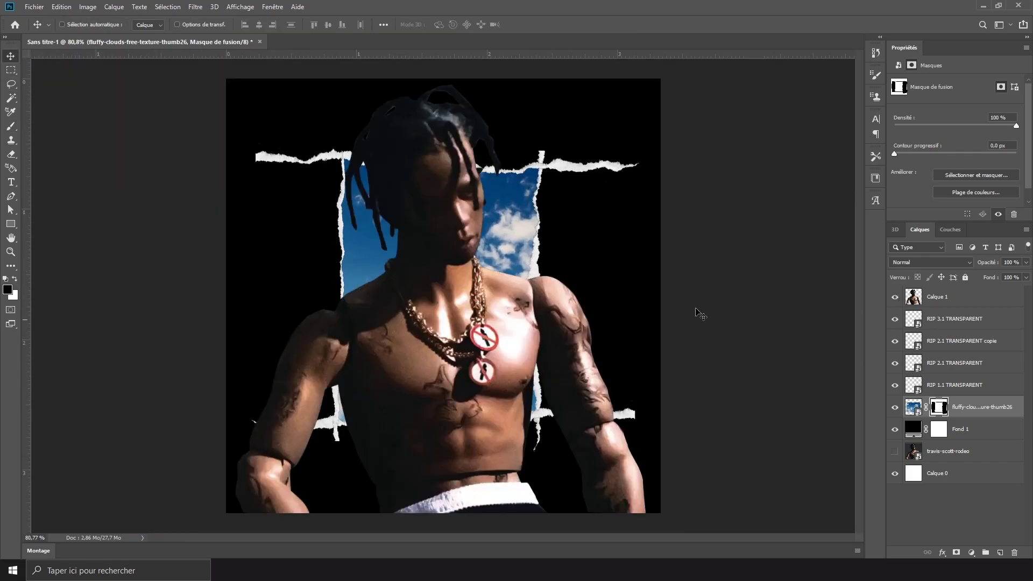
left_click_drag(972, 305, 963, 396)
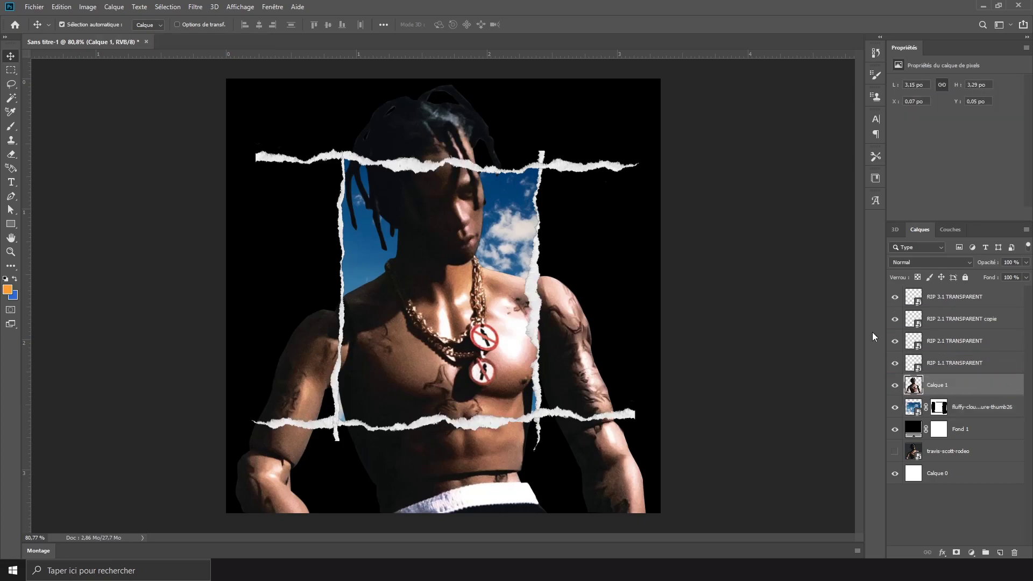
key("ctrl+t")
left_click_drag(443, 514, 473, 366)
left_click_drag(480, 320, 478, 385)
key("Return")
Nudge the figure left and up to X 0.61 and Y 0.54 inches.
key("Left")
key("Left")
key("Left")
key("Left")
key("Left")
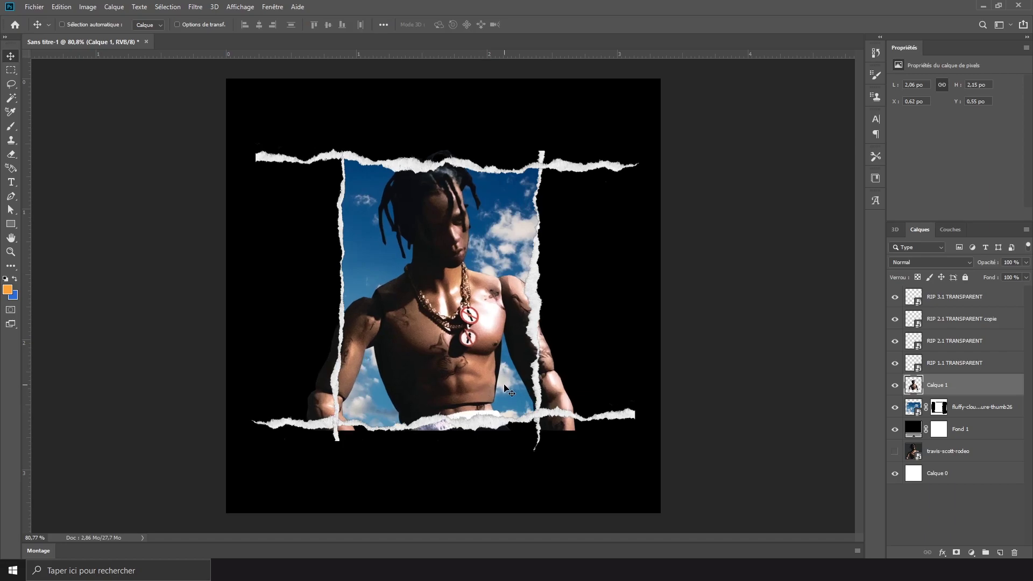
key("Left")
key("Left")
key("Up")
key("Up")
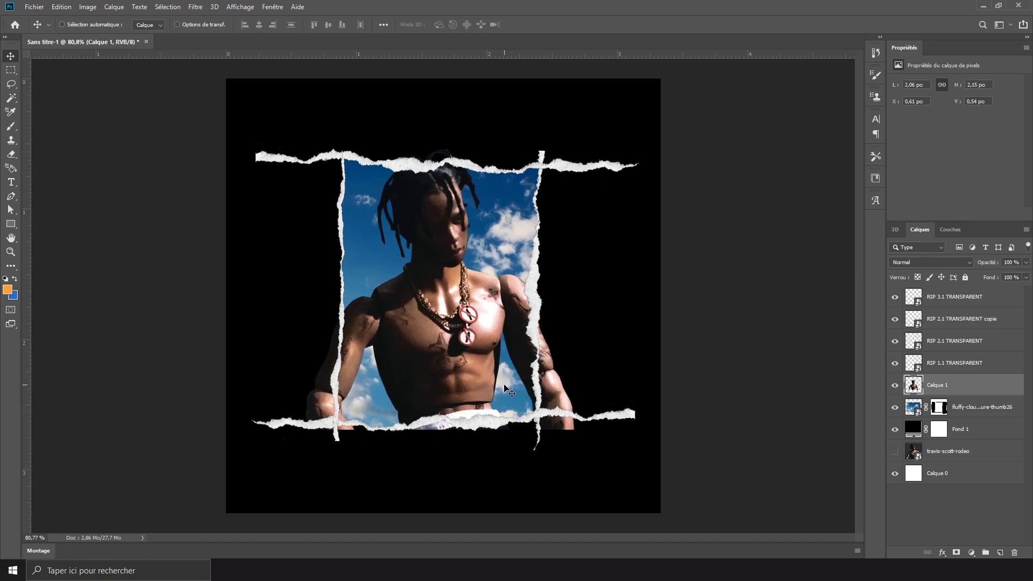
Add a layer mask to the Calque 1 figure and set the hard brush to about 48 px.
left_click(956, 553)
left_click(12, 128)
mouse_move(322, 380)
left_mouse_down()
mouse_move(349, 381)
mouse_move(329, 382)
left_mouse_up()
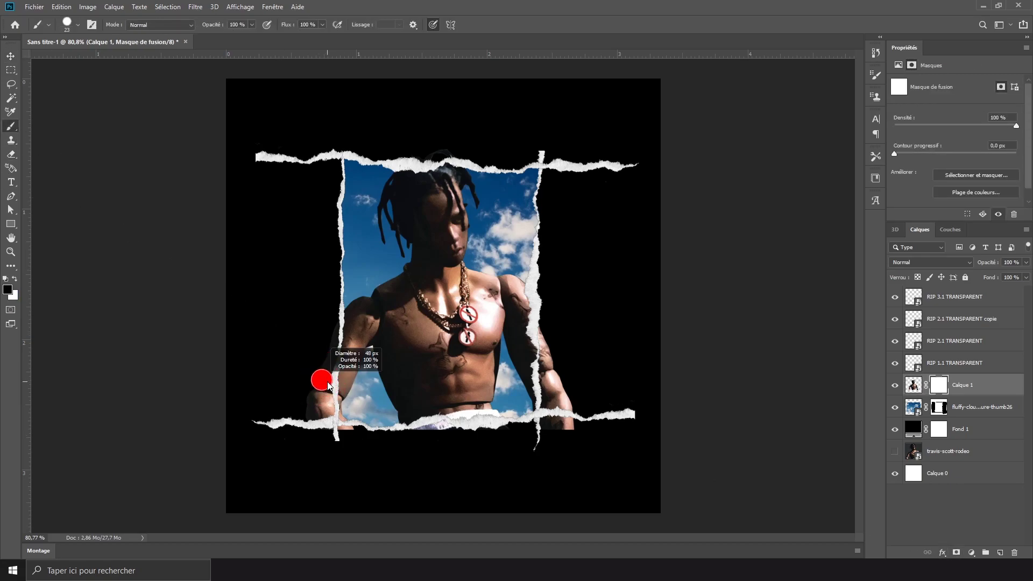
Paint black on the figure's mask to hide the arms, waist and hair that extend beyond the torn frame.
scroll(321, 446, "up", 5)
scroll(342, 371, "up", 4)
mouse_move(350, 473)
left_mouse_down()
mouse_move(382, 504)
mouse_move(403, 493)
mouse_move(331, 484)
mouse_move(307, 455)
mouse_move(314, 360)
mouse_move(346, 237)
mouse_move(334, 440)
left_mouse_up()
scroll(345, 438, "down", 5)
scroll(630, 465, "up", 5)
mouse_move(250, 394)
left_mouse_down()
mouse_move(237, 382)
mouse_move(466, 217)
mouse_move(470, 322)
mouse_move(484, 350)
left_mouse_up()
scroll(529, 352, "down", 5)
scroll(532, 160, "up", 8)
left_click_drag(273, 148, 401, 144)
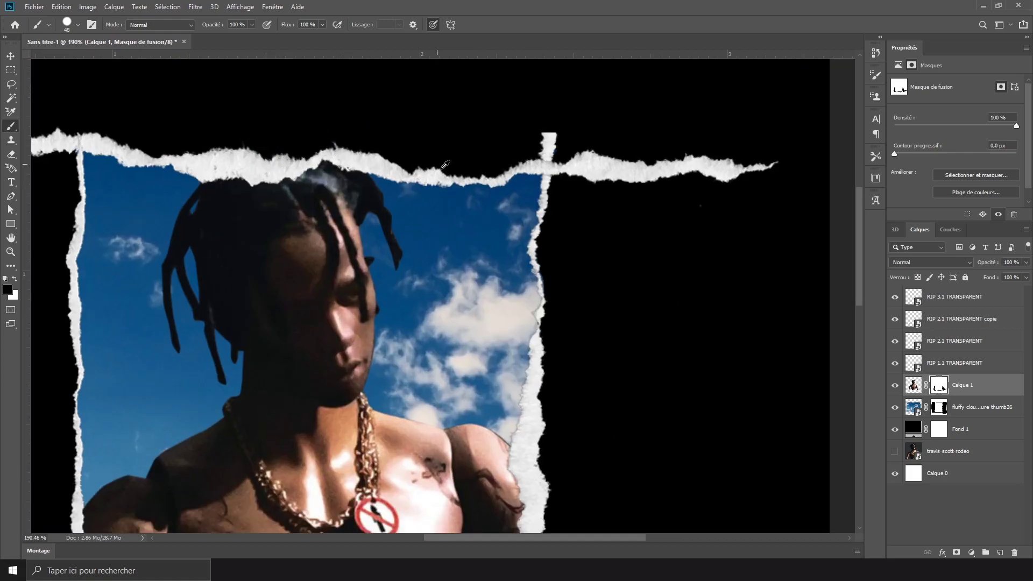
scroll(398, 162, "down", 8)
key("v")
scroll(297, 228, "up", 2)
scroll(323, 269, "down", 2)
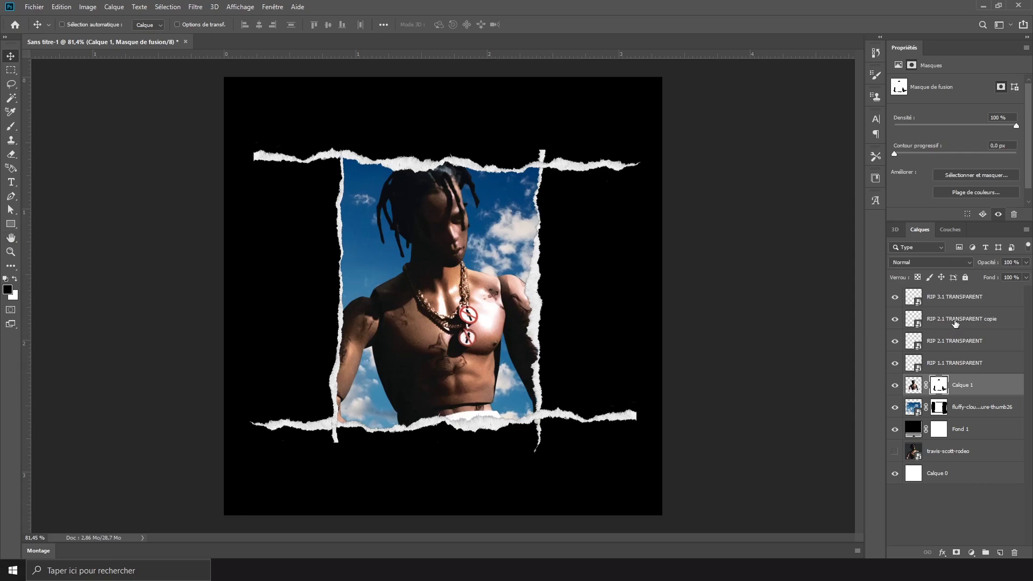
Select the RIP layers, figure and clouds together, enlarge them slightly and recentre them on the black background.
left_click(947, 296)
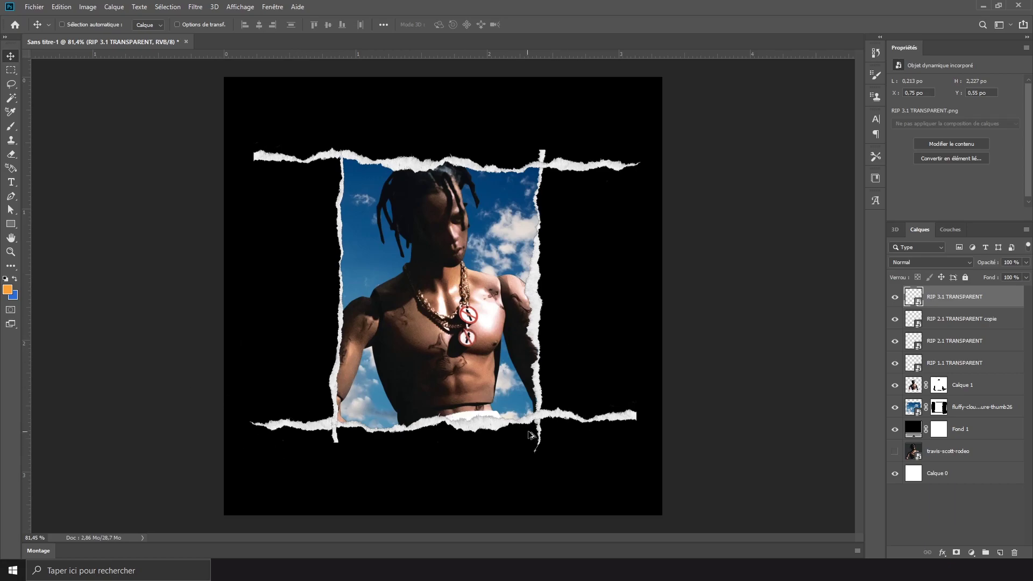
scroll(530, 437, "up", 1)
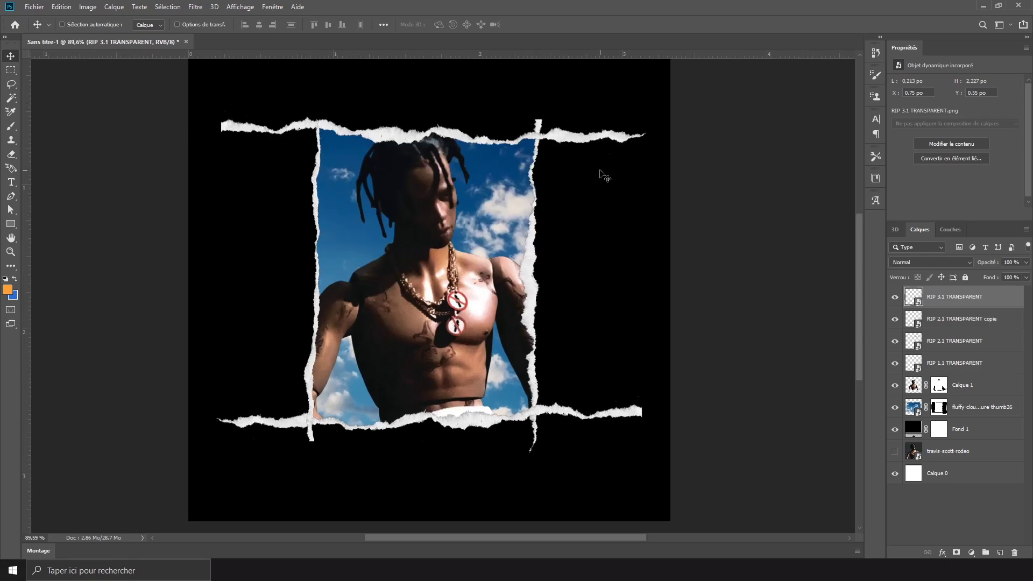
scroll(518, 216, "down", 2)
scroll(679, 185, "up", 2)
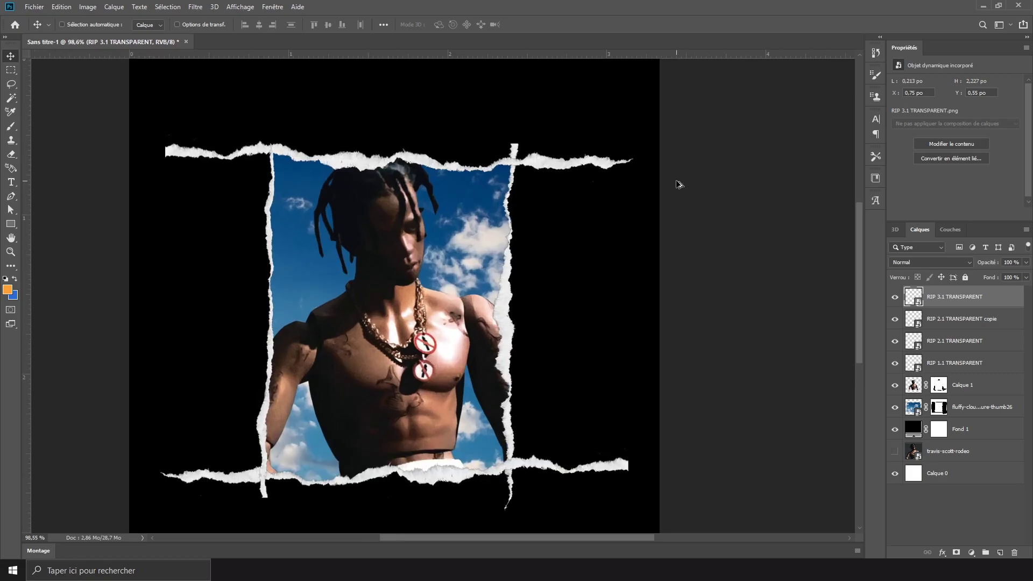
scroll(525, 253, "down", 1)
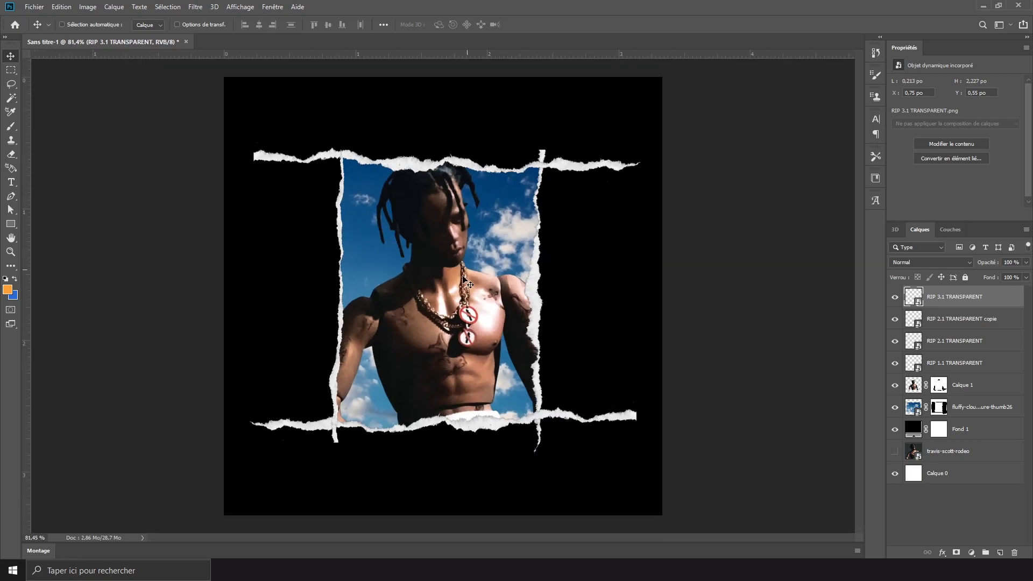
left_click(974, 413, "shift")
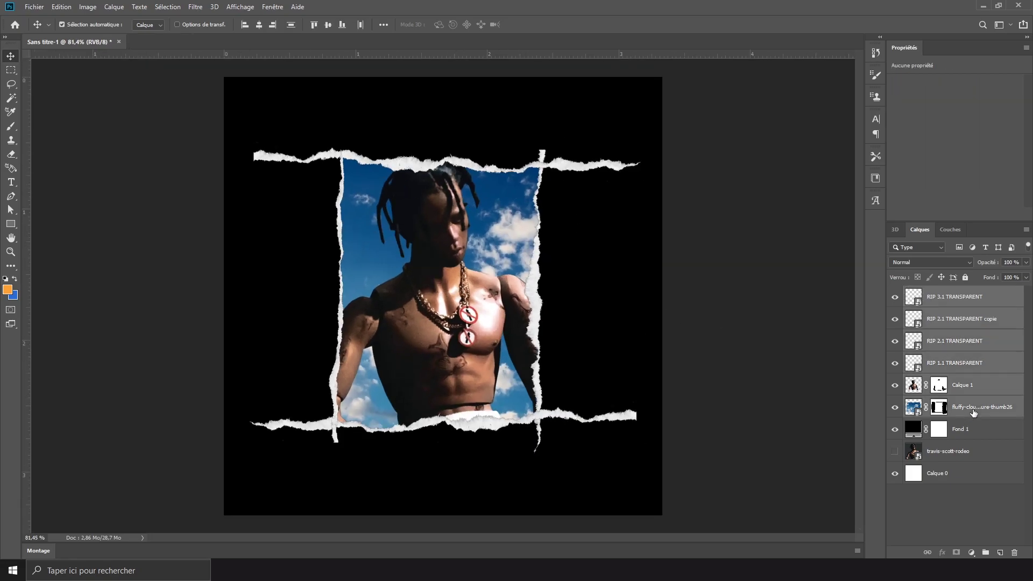
key("ctrl+t")
left_click_drag(448, 127, 447, 122)
left_click_drag(478, 161, 478, 169)
key("Return")
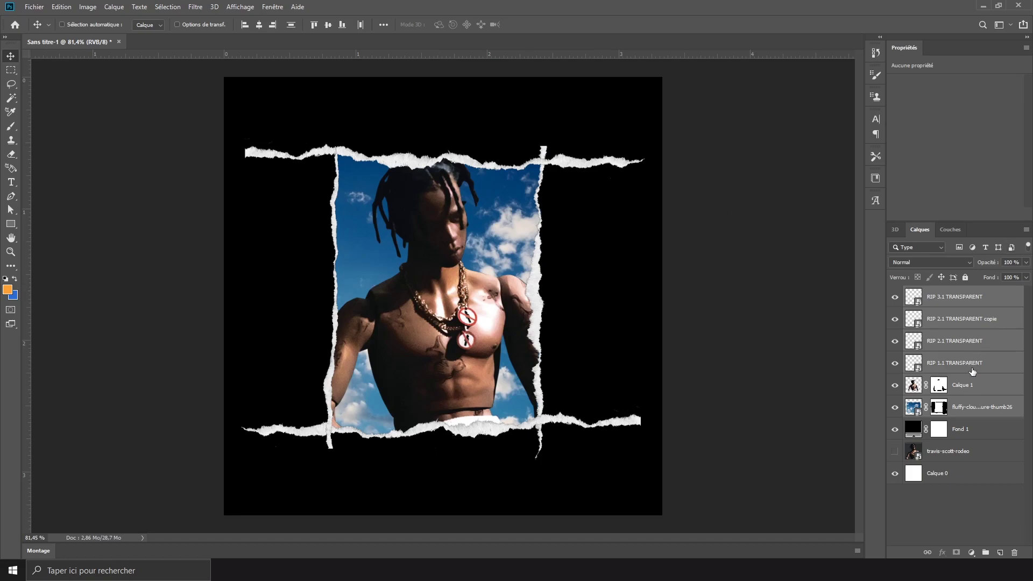
Place the CUTOUT LETTERS 3 image as an embedded layer above the RIP 3.1 tear.
left_click(956, 297)
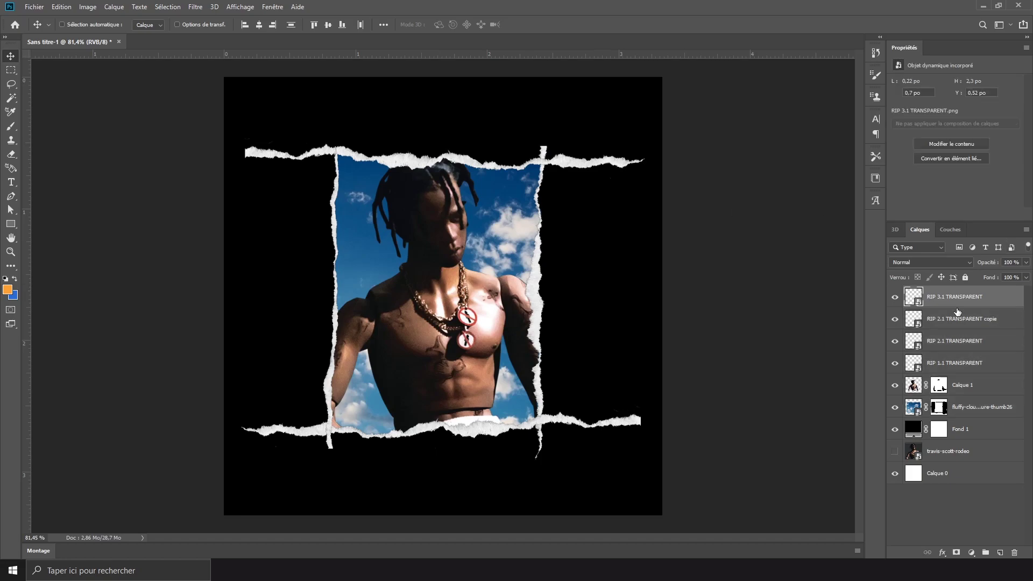
left_click(34, 6)
left_click(70, 199)
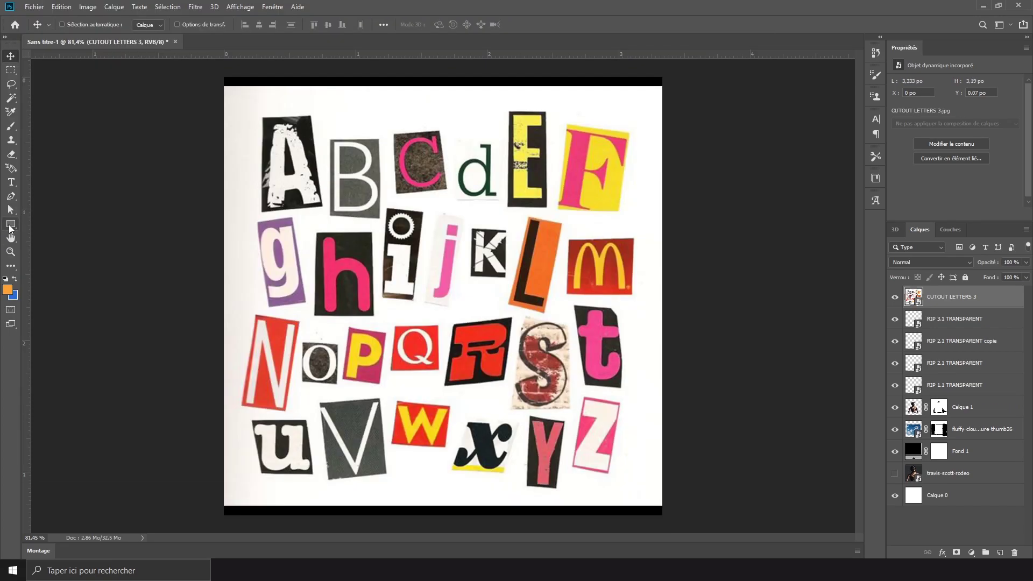
Trace a closed four-corner Pen path around the brick-patterned letter S on the letter sheet.
left_click(11, 199)
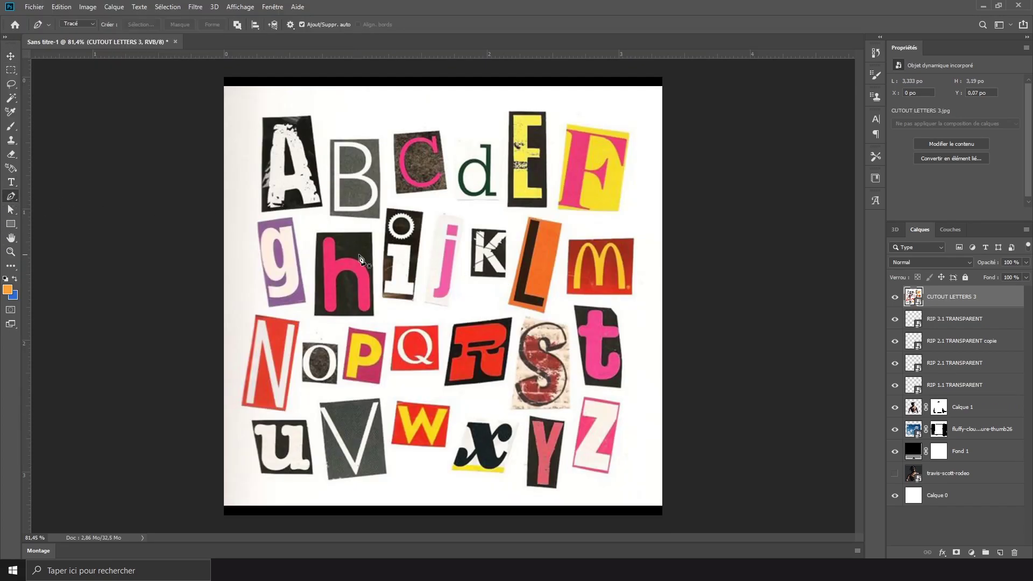
scroll(647, 417, "up", 6)
scroll(640, 417, "down", 6)
scroll(602, 411, "up", 4)
scroll(606, 402, "down", 3)
scroll(607, 408, "up", 2)
scroll(607, 408, "down", 2)
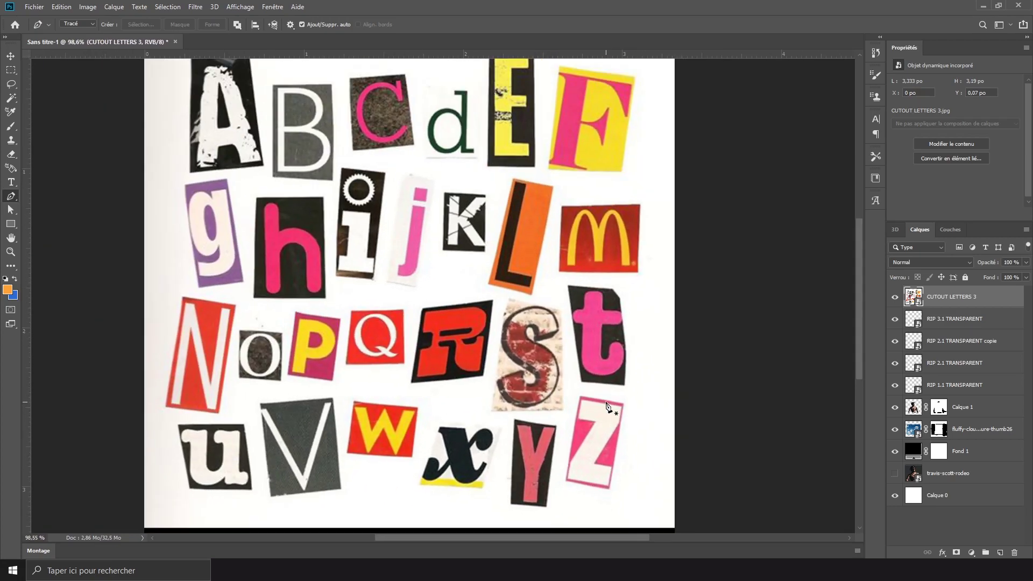
scroll(602, 374, "up", 3)
scroll(602, 373, "down", 3)
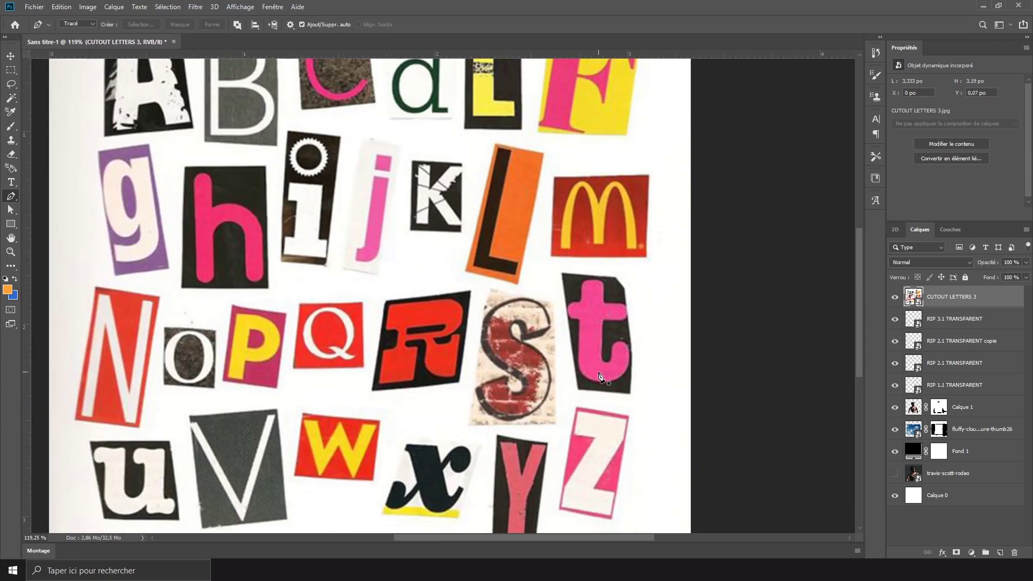
scroll(494, 359, "up", 1)
scroll(608, 408, "up", 5)
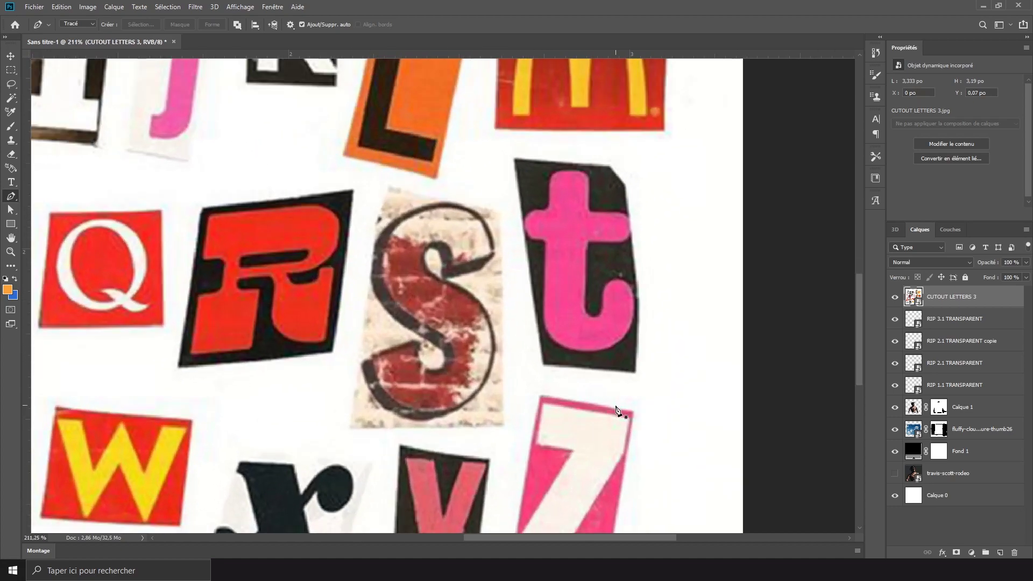
scroll(459, 401, "up", 3)
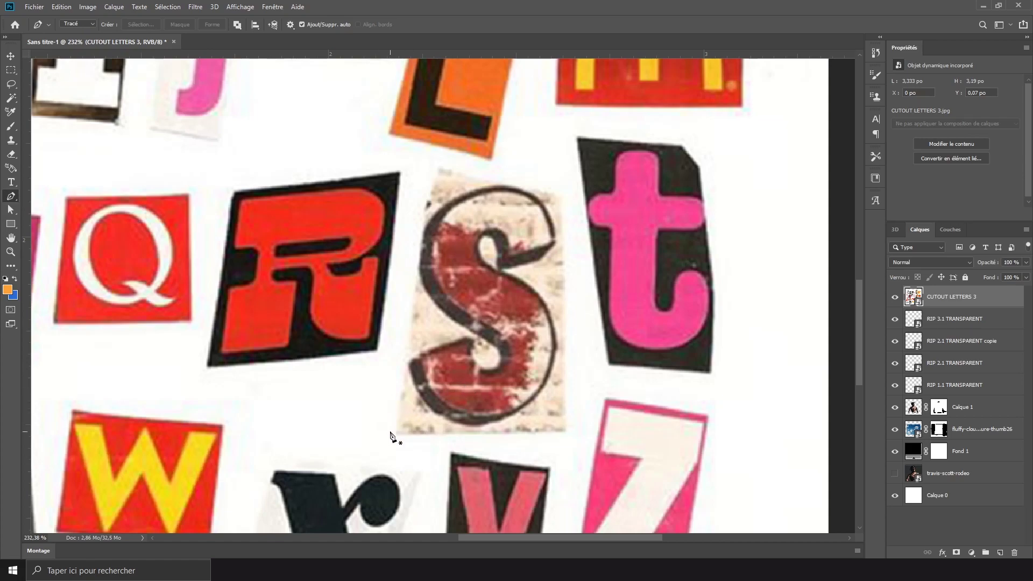
left_click(399, 431)
left_click(440, 177)
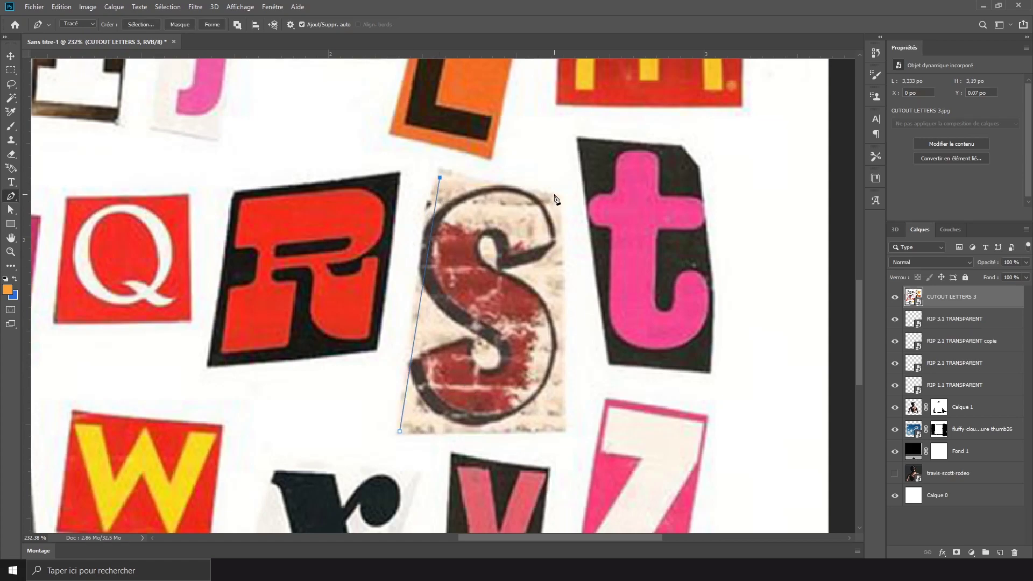
left_click(556, 199)
left_click(562, 429)
left_click(400, 431)
Turn the path around the S into a selection and copy the letter onto a new layer.
right_click(462, 380)
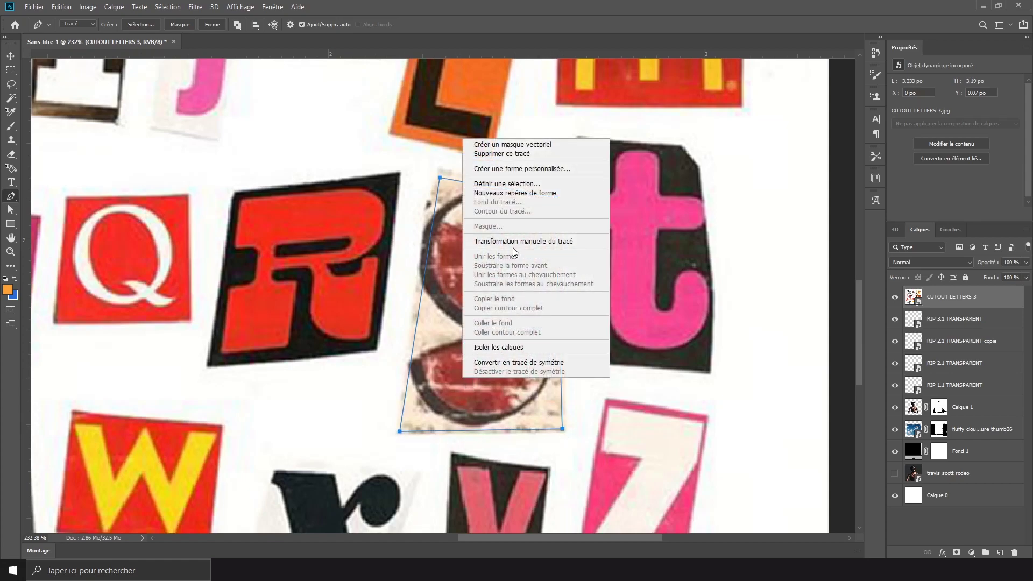
left_click(508, 184)
left_click(594, 156)
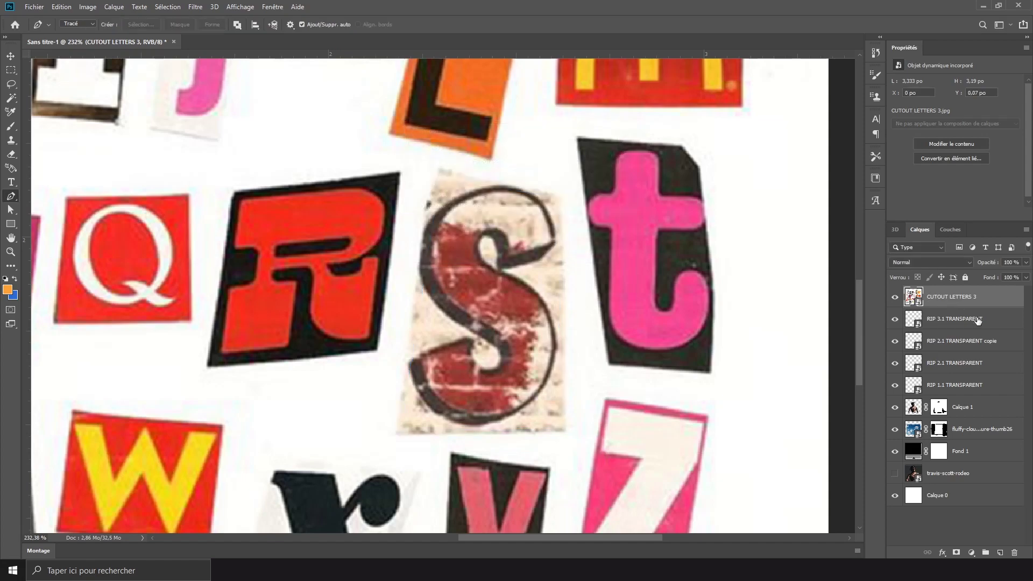
key("ctrl+c")
key("ctrl+v")
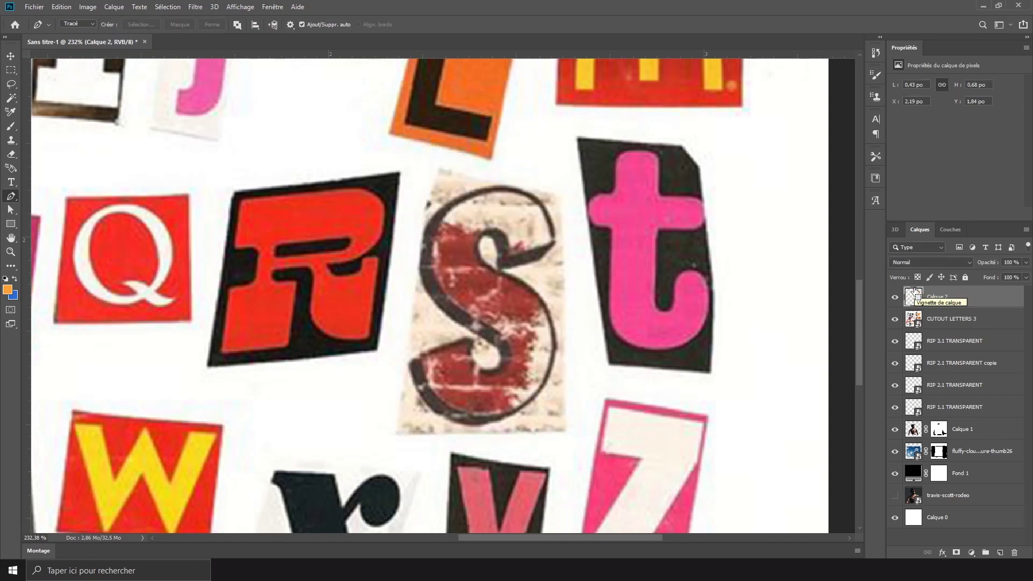
Check the S cut-out against the artwork without the letter sheet, and hide the Calque 2 layer.
left_click(895, 318)
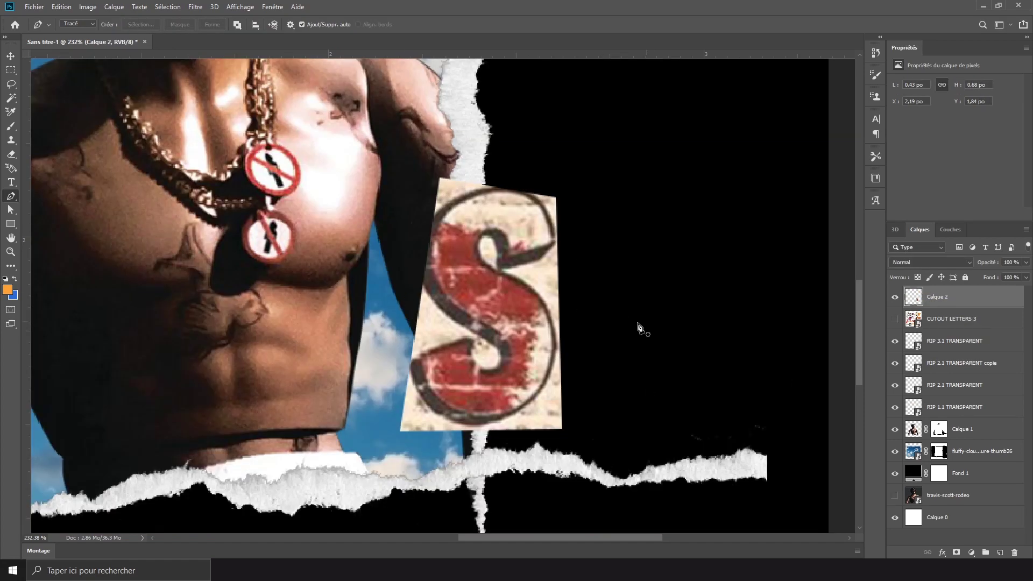
left_click(895, 319)
left_click(895, 296)
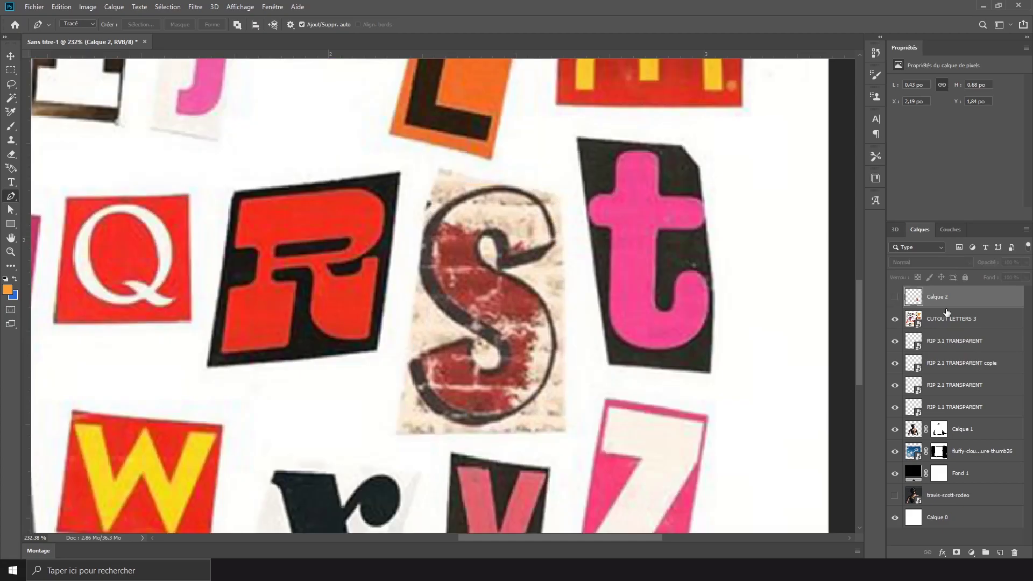
scroll(466, 321, "down", 4)
scroll(461, 319, "down", 3)
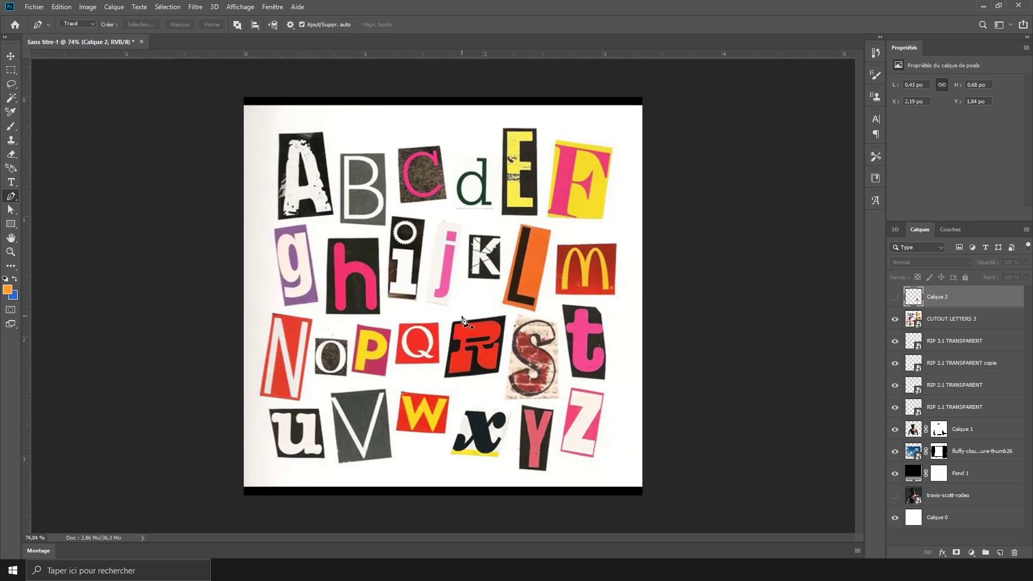
Cut out the dark textured tile with the pink C using a closed four-corner Pen path, and copy it onto a new layer.
scroll(461, 319, "up", 2)
scroll(461, 319, "down", 1)
scroll(403, 83, "up", 3)
left_click(366, 161)
left_click(372, 309)
left_click(499, 298)
left_click(480, 153)
left_click(367, 161)
right_click(462, 255)
left_click(939, 319)
key("ctrl+j")
Trace a four-corner Pen path around the dark O tile, make it a selection, and copy it from CUTOUT LETTERS 3 onto a new layer.
scroll(381, 357, "down", 4)
scroll(341, 344, "up", 5)
left_click(275, 301)
left_click(275, 448)
left_click(404, 457)
left_click(407, 309)
right_click(357, 370)
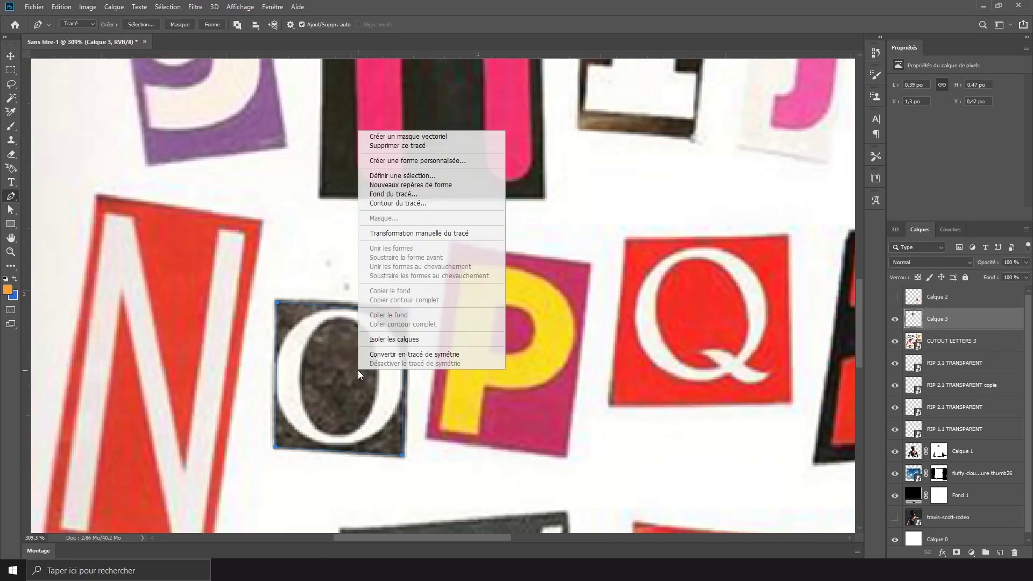
left_click(944, 340)
key("ctrl+j")
Trace a closed Pen path around the black tile with the pink t and copy the letter onto a new layer.
scroll(655, 294, "down", 4)
left_click(546, 201)
left_click(570, 371)
left_click(646, 377)
left_click(546, 201)
right_click(583, 262)
left_click(950, 364)
key("ctrl+j")
Hide the copied letter layers and delete the CUTOUT LETTERS 3 layer.
left_click(895, 363)
scroll(466, 319, "down", 5)
left_click(931, 388)
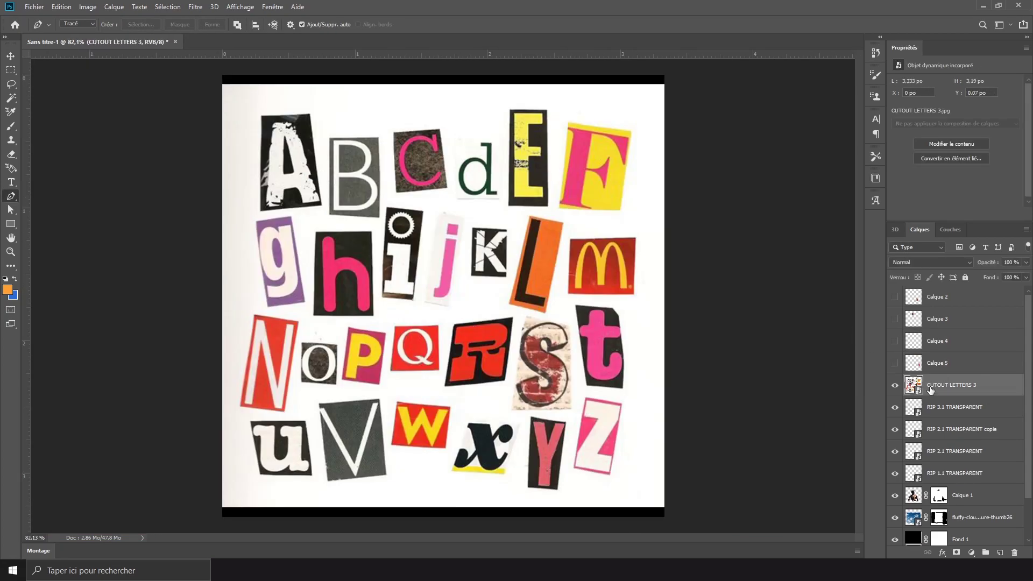
key("Delete")
Place another cut-out letter sheet containing a pink-purple T as an embedded layer.
left_click(34, 7)
left_click(70, 214)
double_click(189, 173)
key("Return")
Trace a closed four-corner Pen path around the pink-purple T on white and copy the letter onto a new layer.
scroll(419, 325, "up", 5)
left_click(341, 179)
left_click(343, 315)
left_click(459, 316)
left_click(456, 180)
left_click(341, 180)
Delete the second letter sheet and show all the cut-out letter layers over the artwork.
left_click(979, 409)
key("Delete")
left_click_drag(895, 363, 895, 297)
scroll(380, 263, "down", 10)
scroll(379, 263, "up", 3)
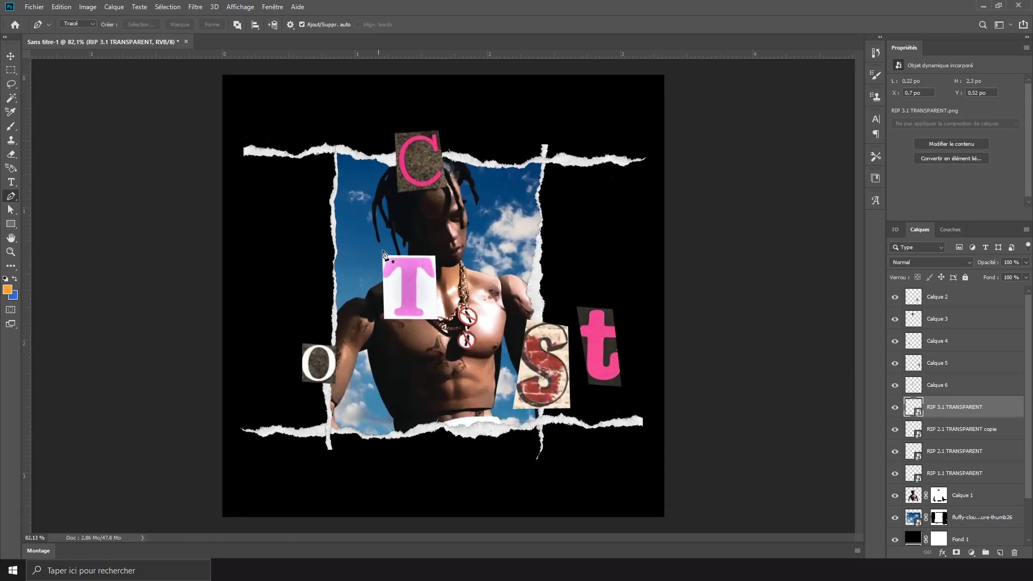
scroll(423, 315, "up", 3)
scroll(423, 314, "down", 1)
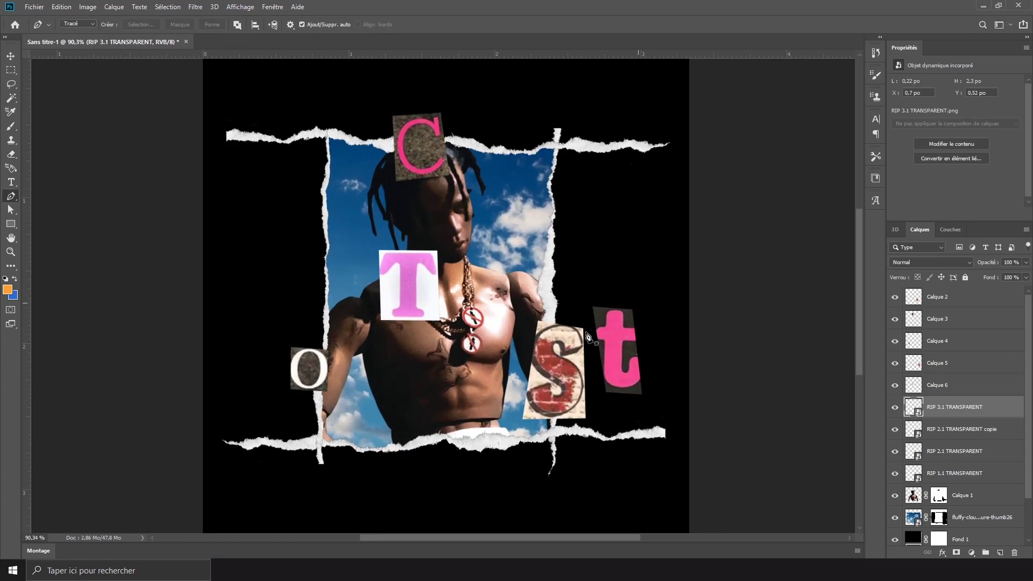
Toggle the visibility of layers Calque 5 to Calque 2 to identify which letter each one holds.
left_click(940, 388)
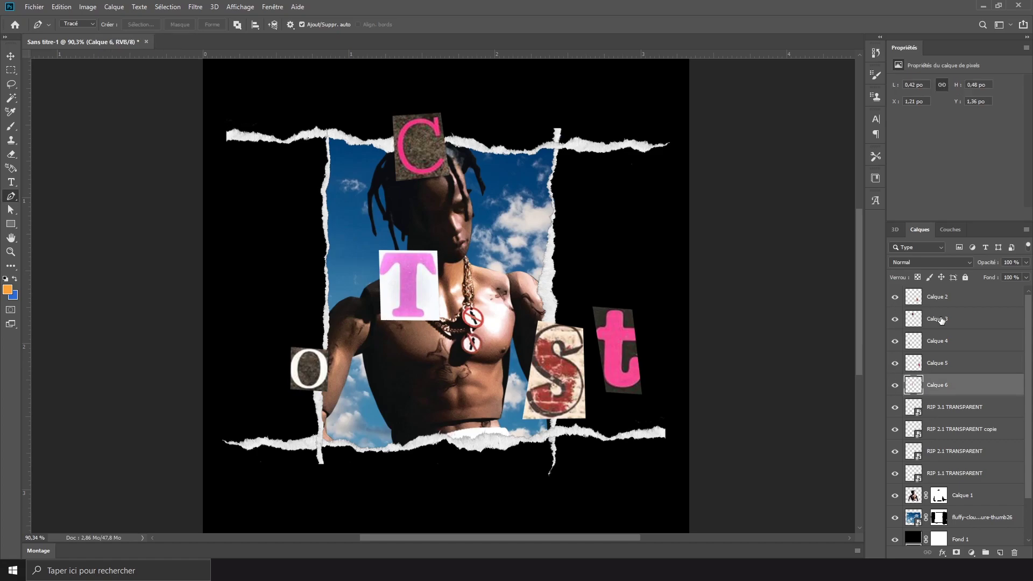
left_click(896, 364)
left_click(896, 360)
left_click(896, 363)
left_click(896, 341)
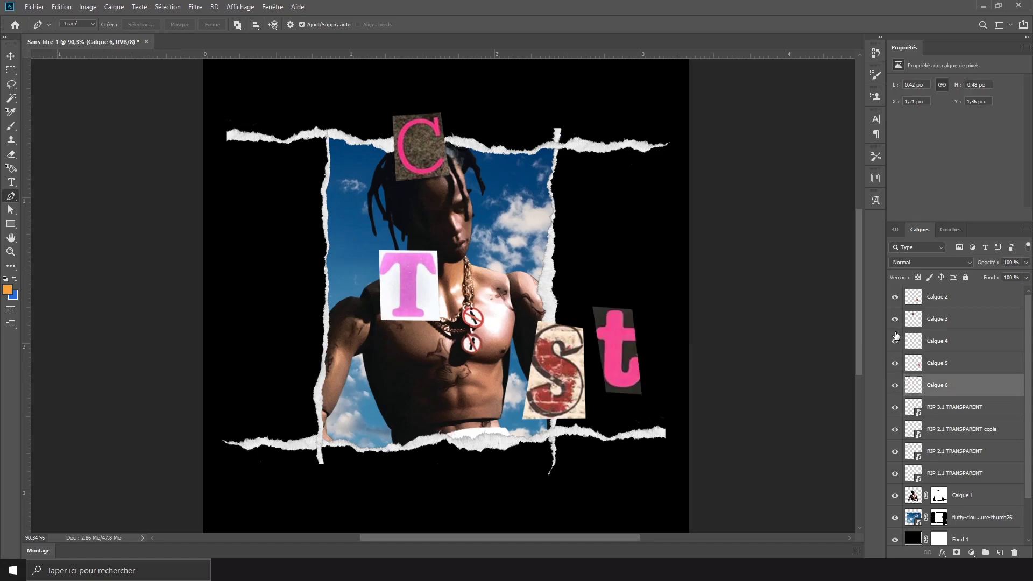
left_click(895, 341)
left_click(895, 320)
left_click(895, 300)
Move the brick-patterned S to the lower-left corner of the torn frame, at about X 0.87 in, Y 2.28 in.
left_click(953, 303)
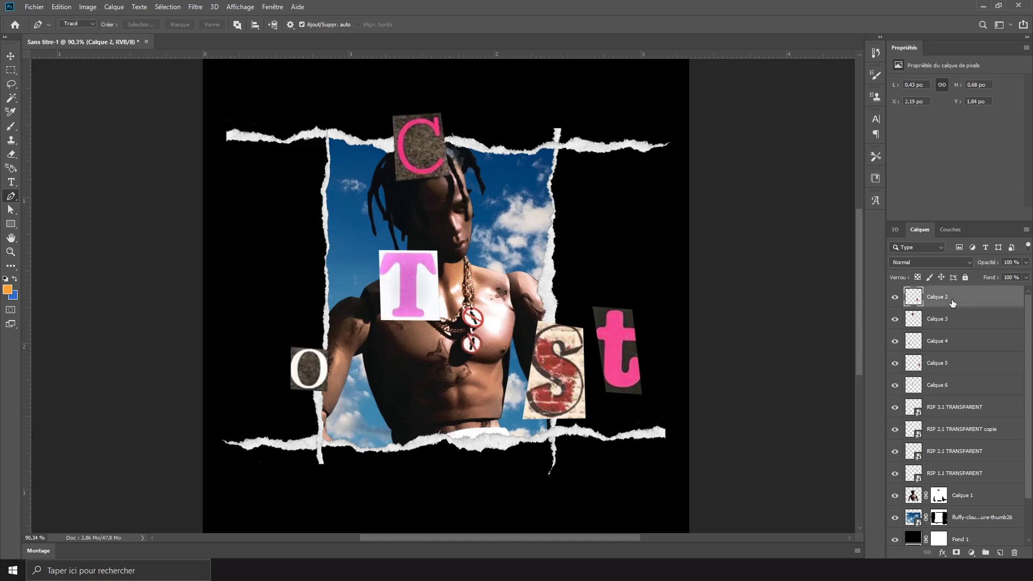
key("ctrl+t")
left_click_drag(562, 374, 368, 435)
key("p")
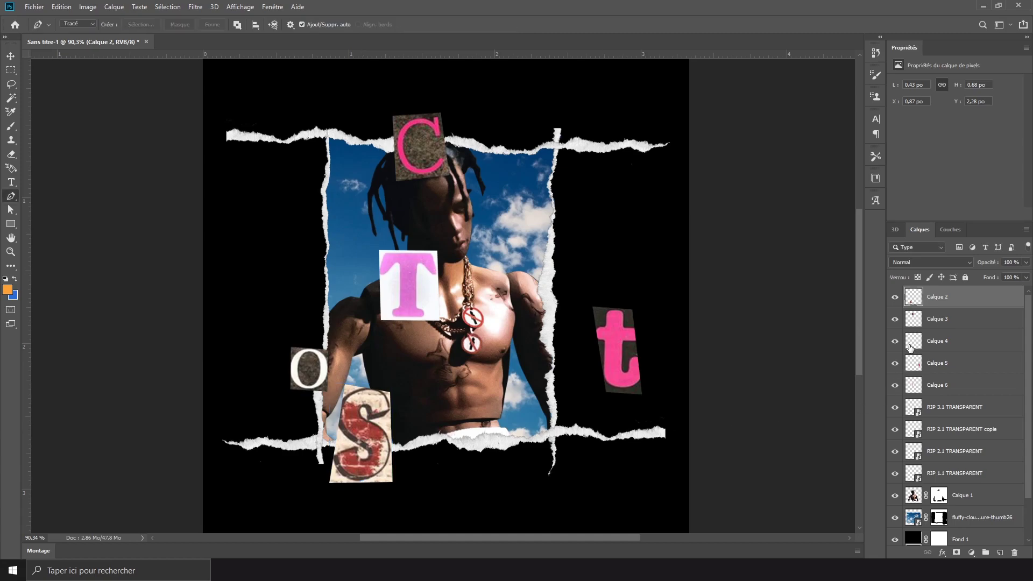
Move the pink C beside the S along the lower tear, at about X 1.3 in, Y 2.49 in.
left_click(895, 319)
left_click(924, 321)
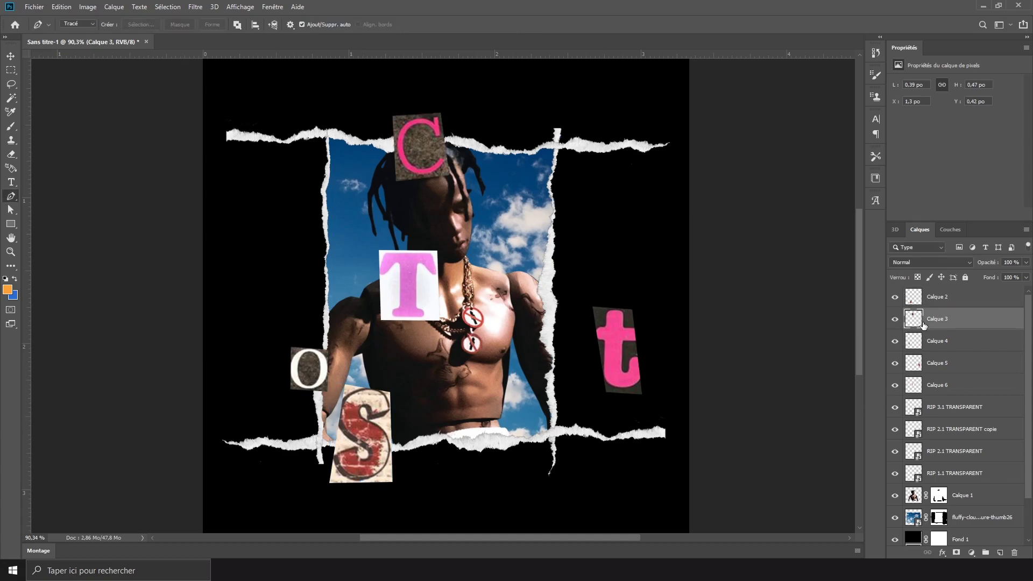
key("ctrl+t")
left_click_drag(411, 146, 411, 448)
key("Return")
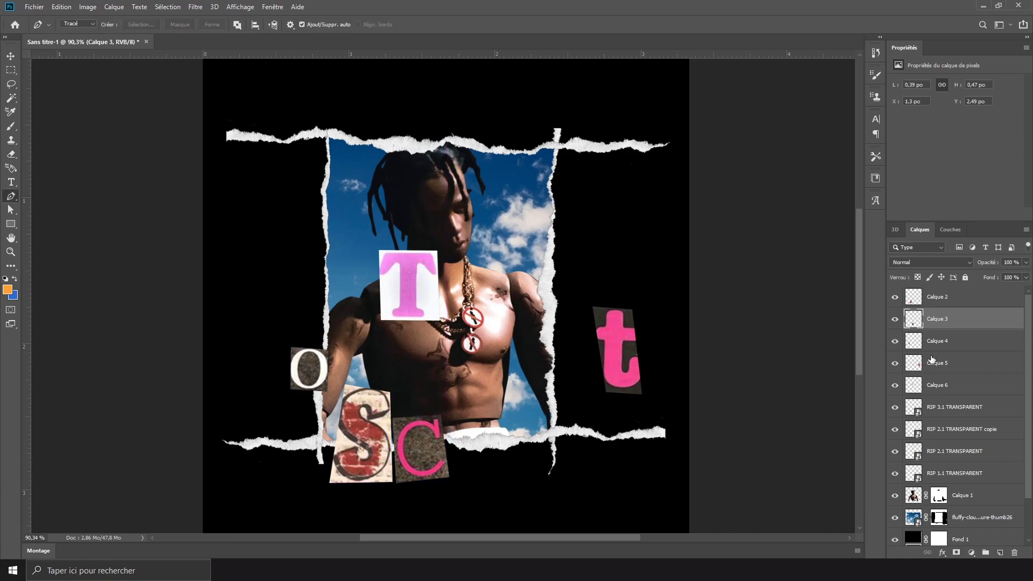
Identify the O's layer and move the letter directly after the C, at about X 1.69 in, Y 2.58 in.
left_click(935, 342)
left_click(899, 341)
left_click(895, 341)
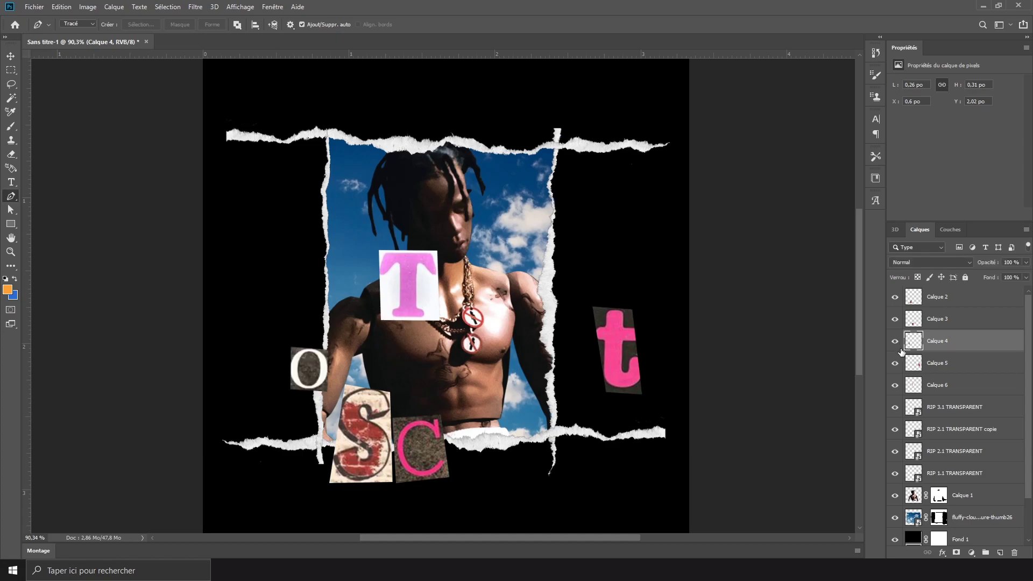
left_click(895, 363)
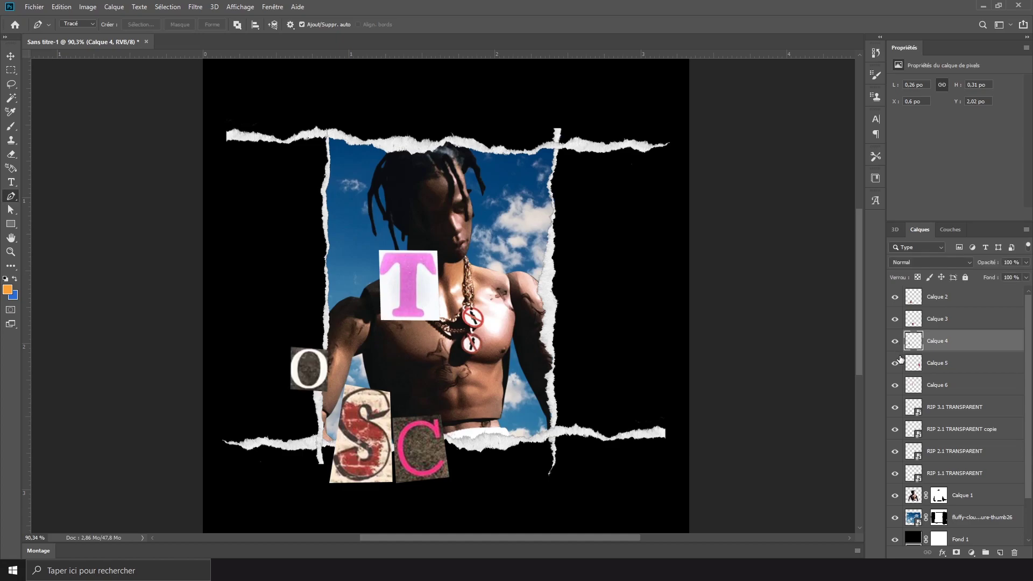
left_click(934, 365)
left_click(895, 341)
left_click(896, 342)
left_click(936, 342)
key("ctrl+t")
left_click_drag(310, 368, 482, 451)
key("p")
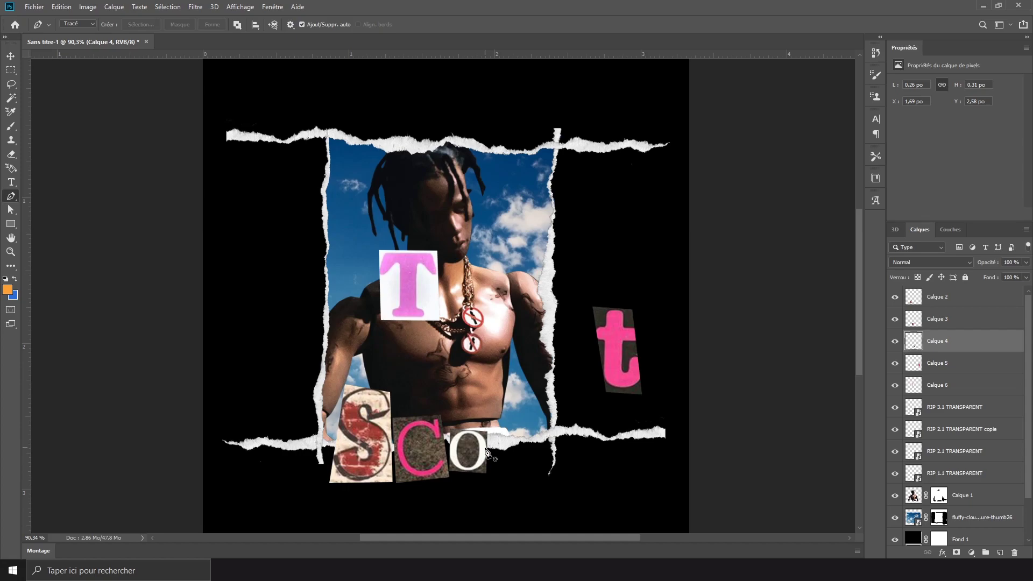
Nudge the O sideways to fine-tune its spacing from the C.
key("v")
key("Right")
key("Right")
key("Right")
key("Left")
key("Left")
Move the pink t on its black tile directly after the O, at about X 1.92 in, Y 2.35 in.
left_click(896, 365)
left_click(898, 366)
left_click(936, 364)
key("ctrl+t")
left_click_drag(608, 343, 506, 444)
key("Return")
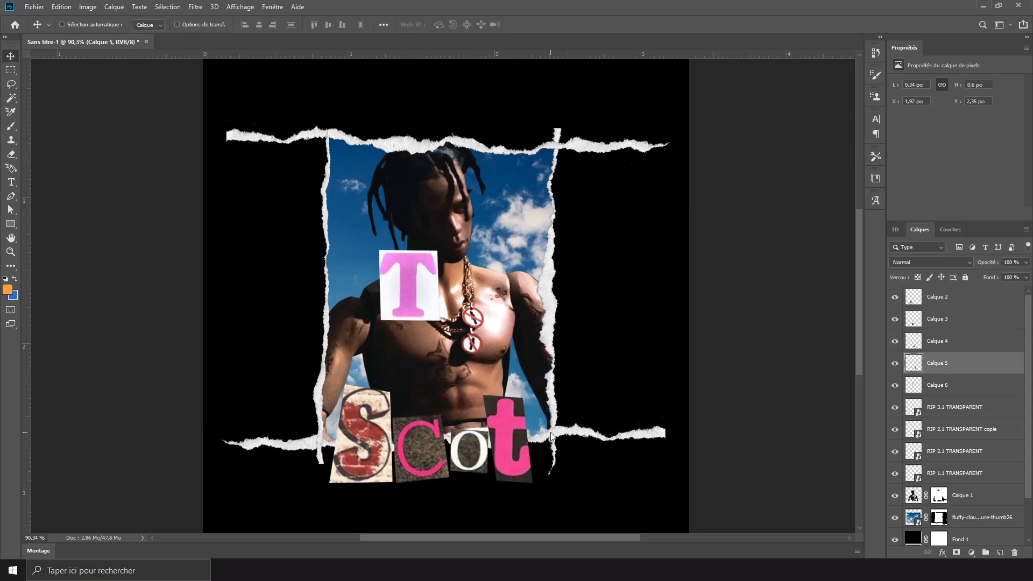
Move the pink-purple T to the end of the word and nudge it against the t, at about X 2.26 in, Y 2.41 in.
left_click(935, 395)
key("ctrl+t")
left_click_drag(417, 298, 574, 451)
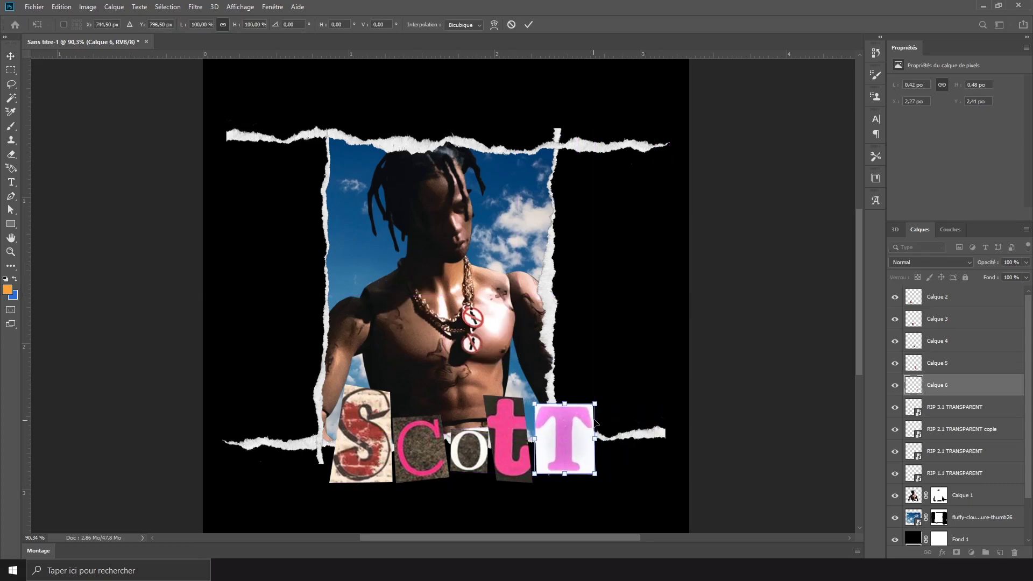
key("Return")
key("Left")
key("Left")
key("Left")
key("Left")
key("Left")
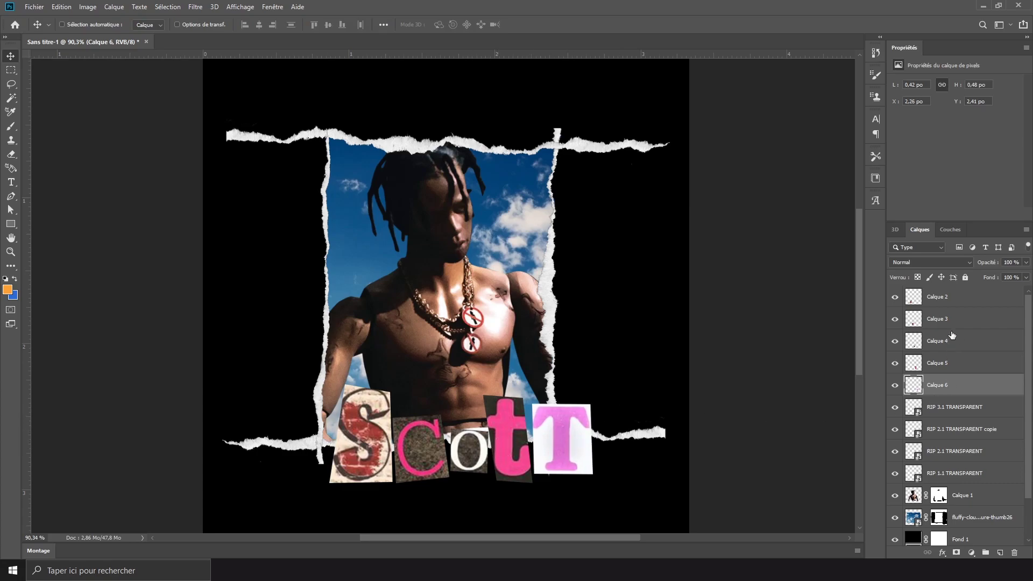
Scale layers Calque 2 to Calque 6 together to about 108.72% and shift the word leftward and up over the lower tear.
left_click(947, 305, "shift")
key("ctrl+t")
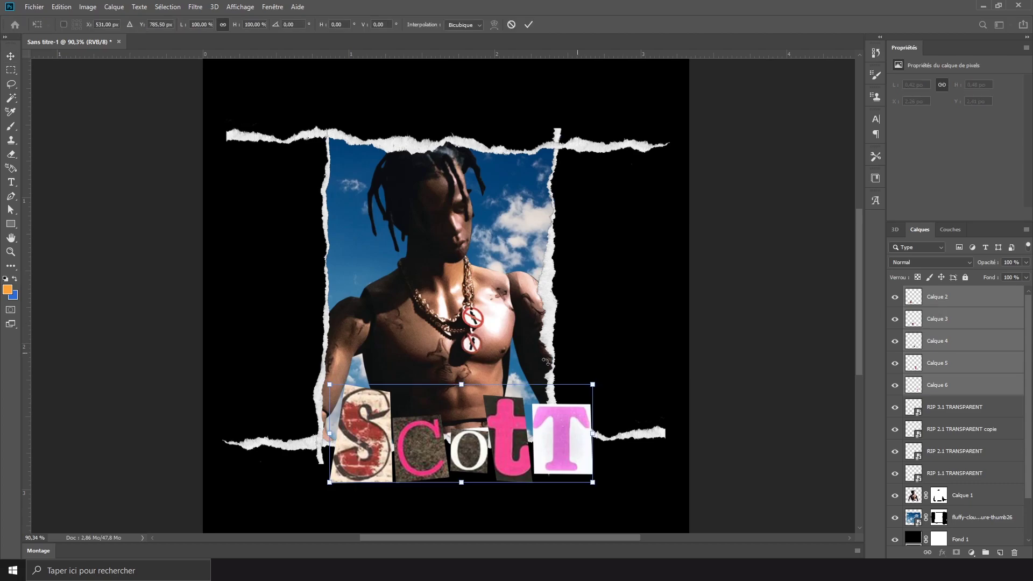
left_click_drag(460, 387, 461, 378)
left_click_drag(553, 454, 536, 452)
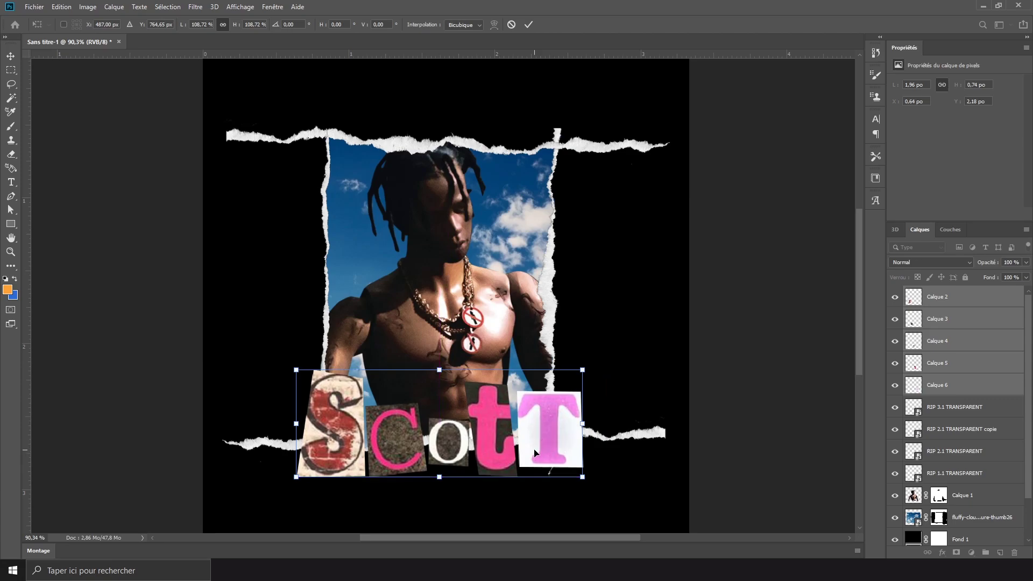
key("Return")
Nudge the whole SCOTT lettering sideways and down to centre it under the figure.
key("Left")
key("Left")
key("Left")
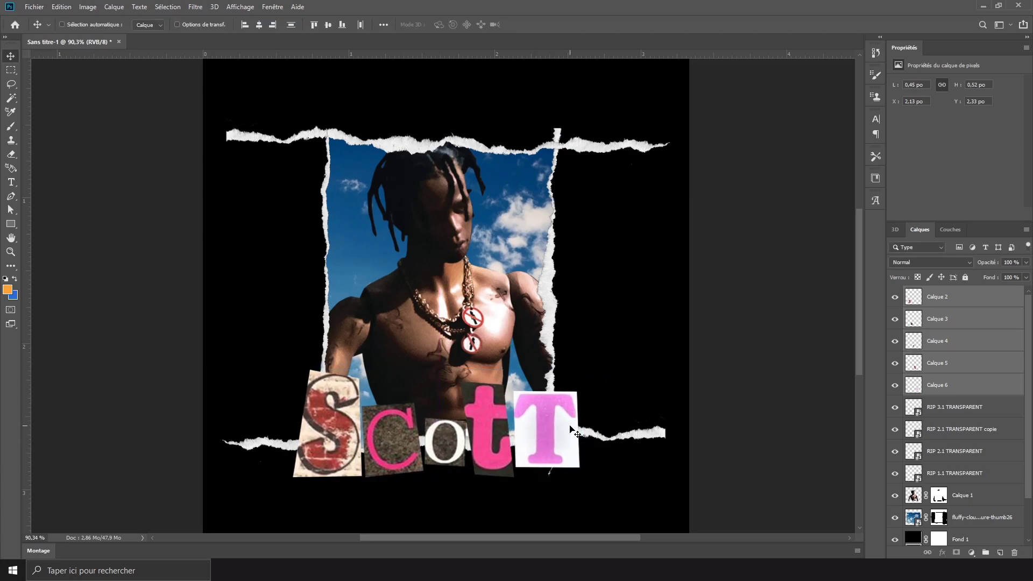
key("Down")
scroll(309, 331, "down", 1)
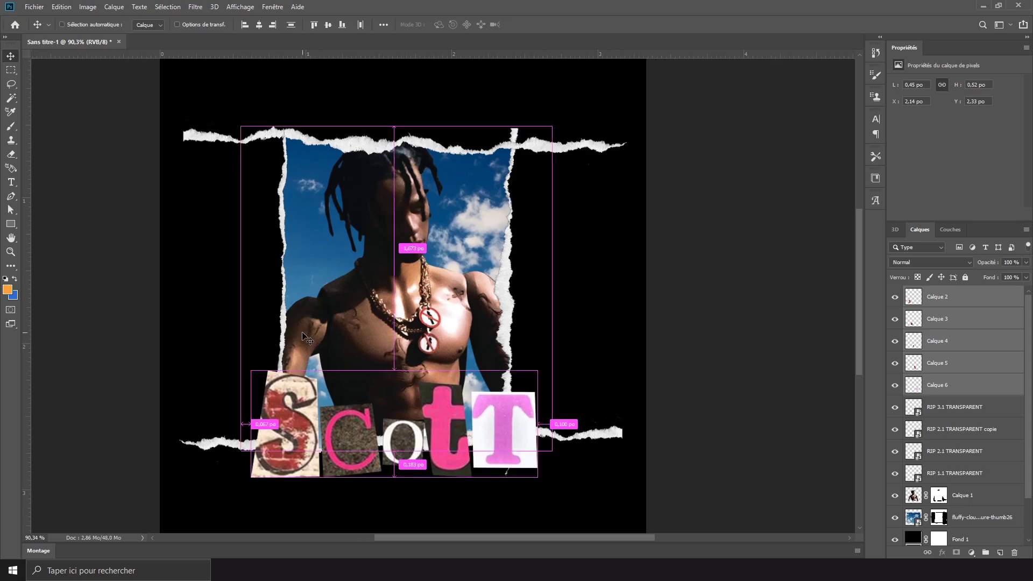
scroll(258, 339, "down", 2)
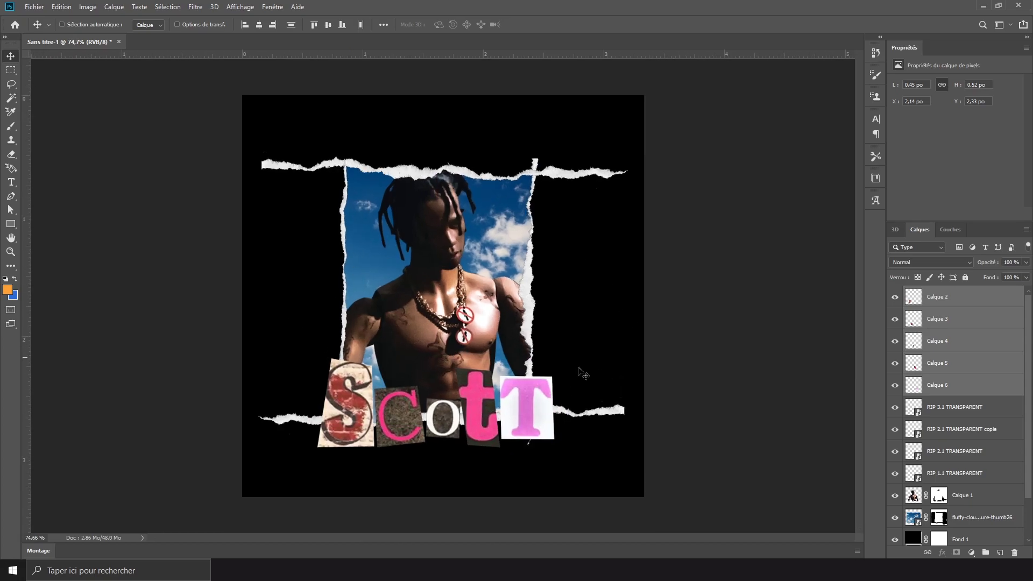
Place the Dust (3).jpg texture as an embedded layer above Calque 2, covering the whole canvas at about 5.35 x 3.57 in.
left_click(956, 300)
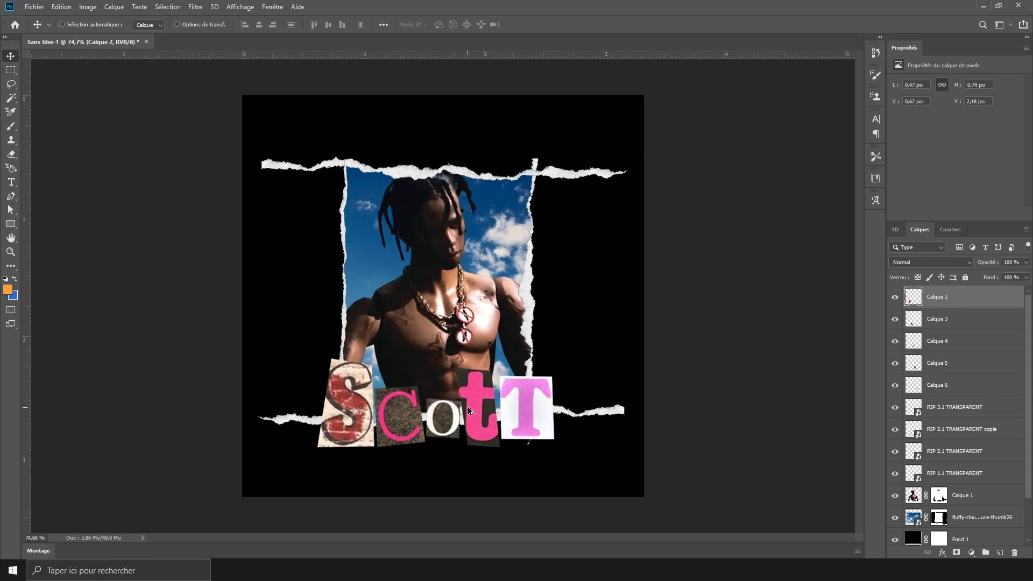
left_click(24, 5)
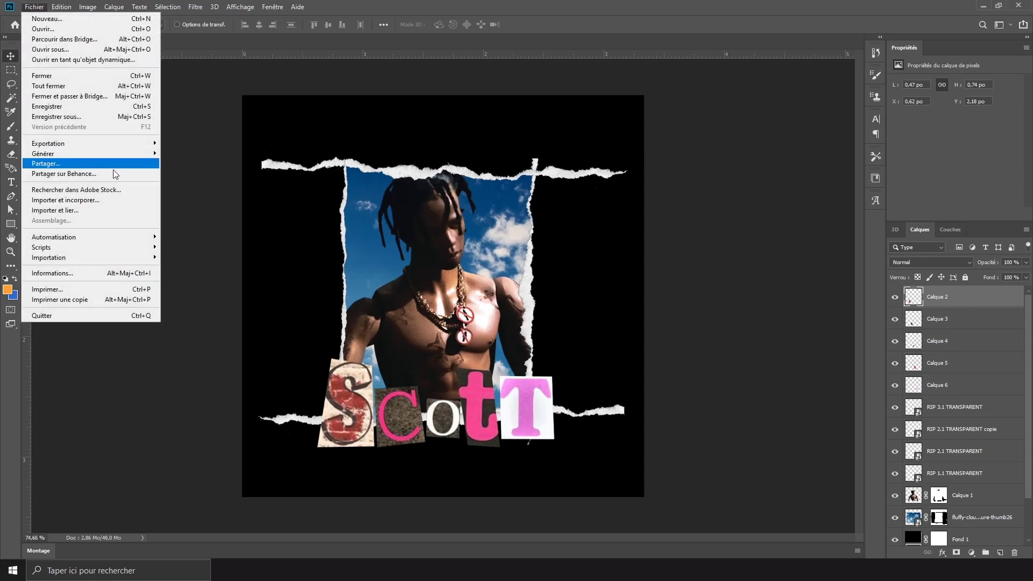
left_click(59, 164)
left_click_drag(439, 429, 490, 470)
key("Return")
Set the Dust (3) layer's blend mode to Densité linéaire - (Ajout) and its opacity to 83%.
left_click(896, 264)
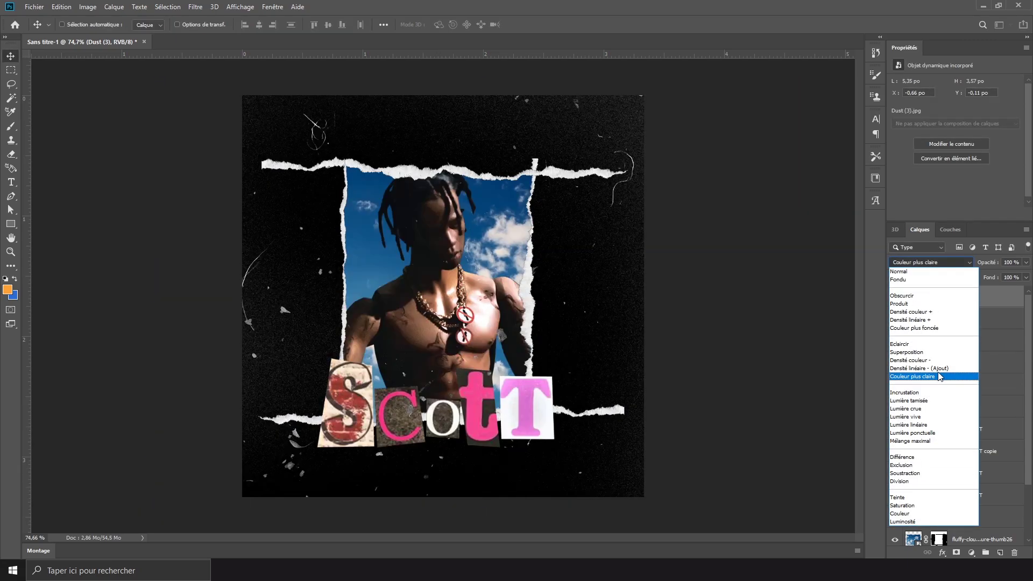
left_click(920, 368)
mouse_move(1025, 272)
left_mouse_down()
mouse_move(999, 276)
mouse_move(1008, 280)
left_mouse_up()
Place the MEDIUM.png halftone pattern as an embedded layer directly above the figure's layer Calque 1, filling the canvas.
scroll(971, 436, "down", 3)
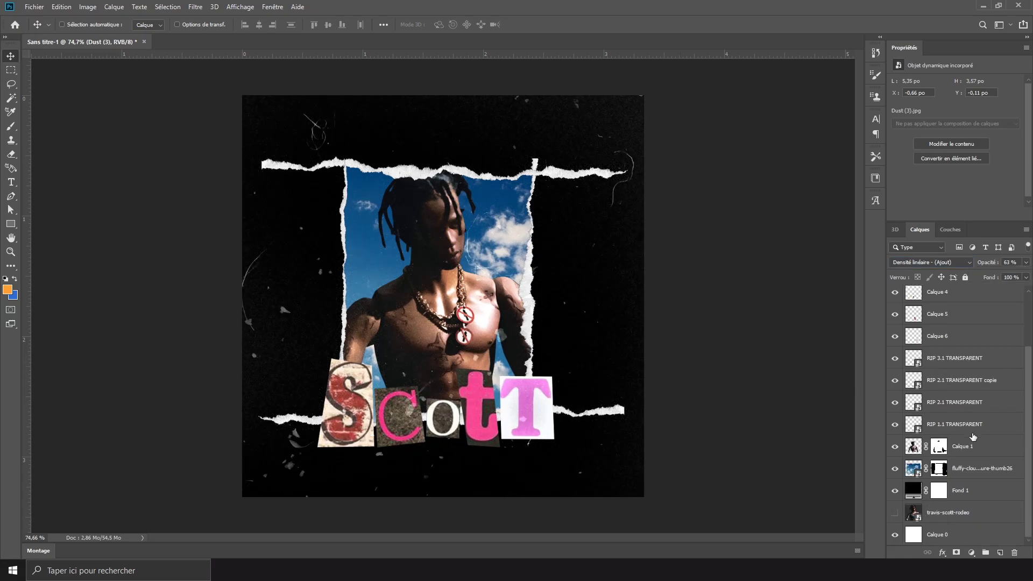
left_click(970, 451)
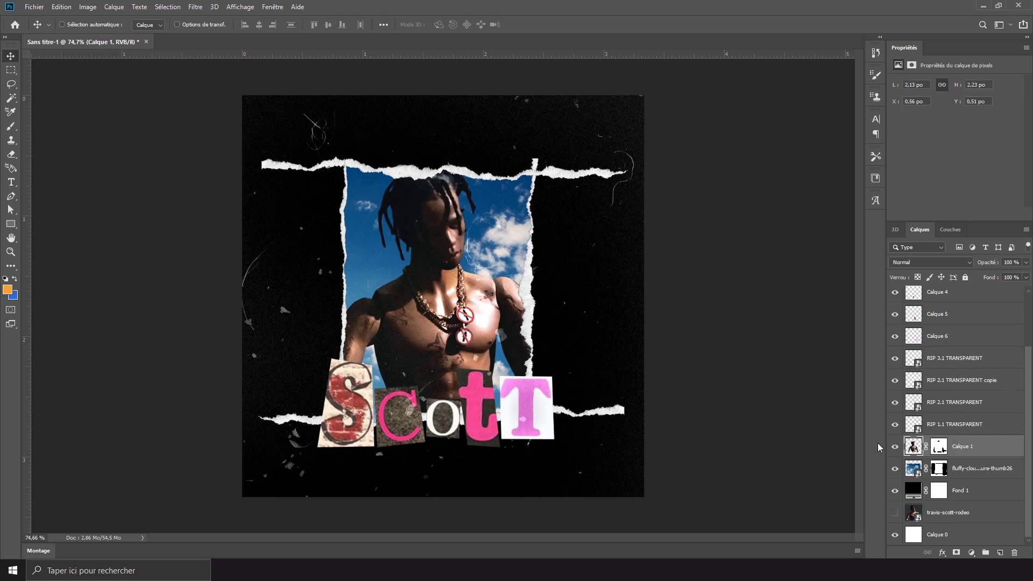
left_click(34, 7)
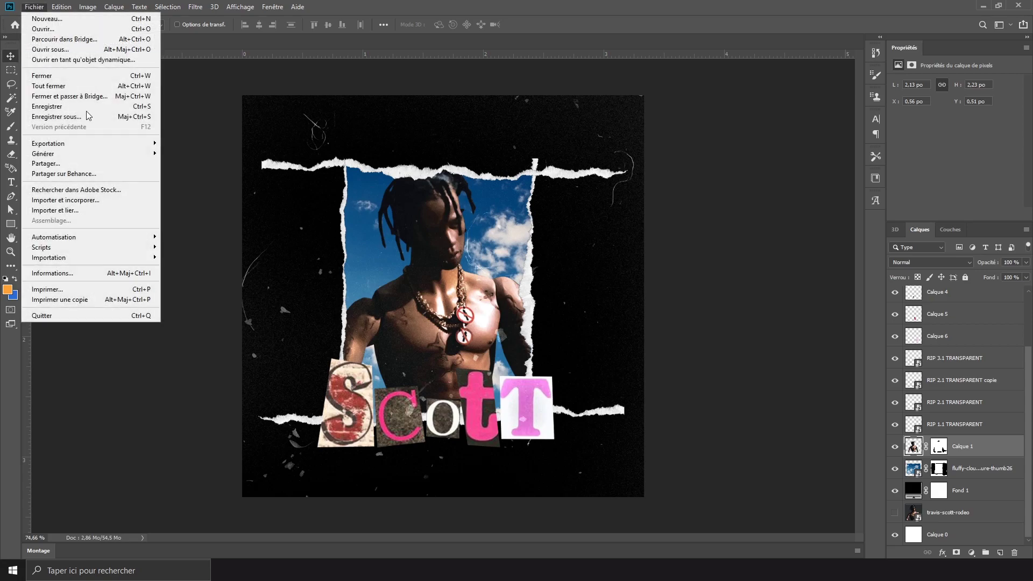
left_click(111, 197)
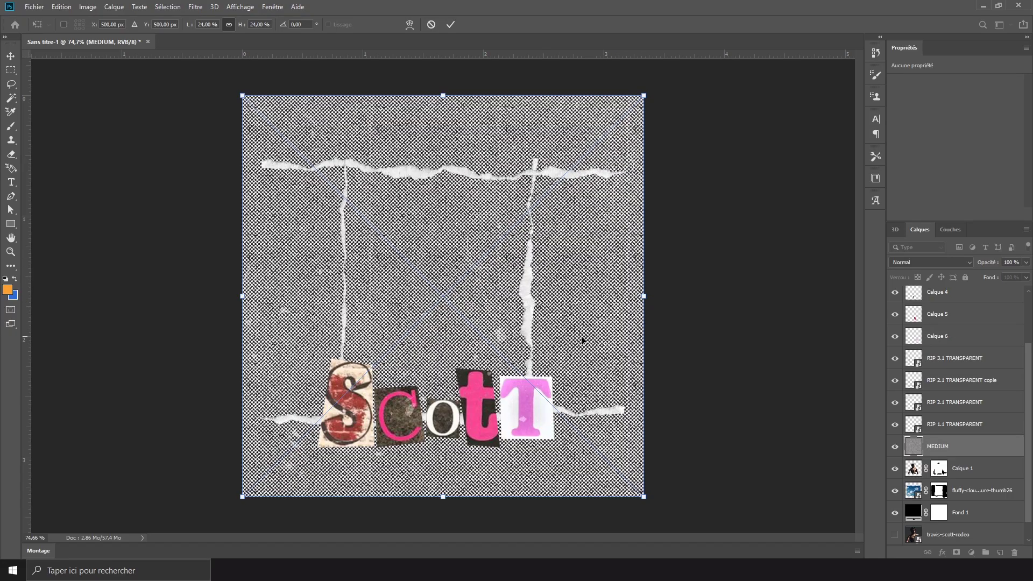
key("Return")
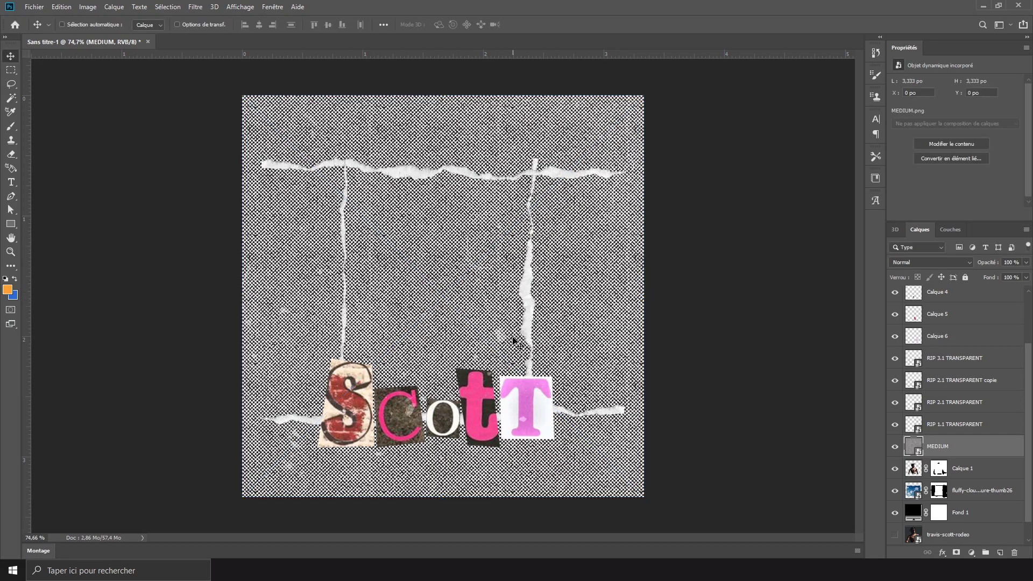
Inspect the halftone dots up close, then try the MEDIUM layer beneath Calque 1, clipped to the cloud layer.
scroll(508, 337, "up", 5)
scroll(511, 354, "down", 6)
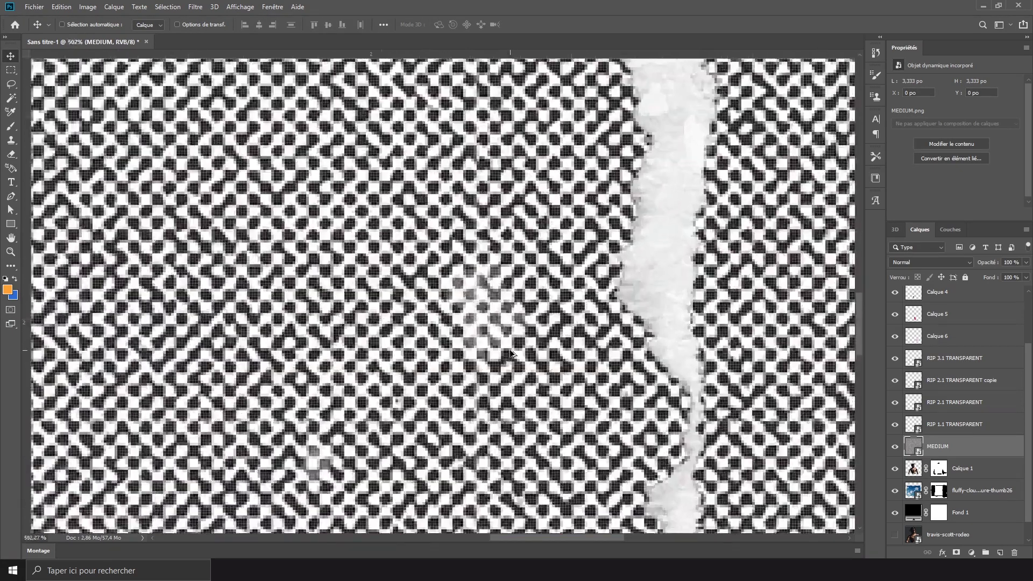
scroll(408, 349, "up", 2)
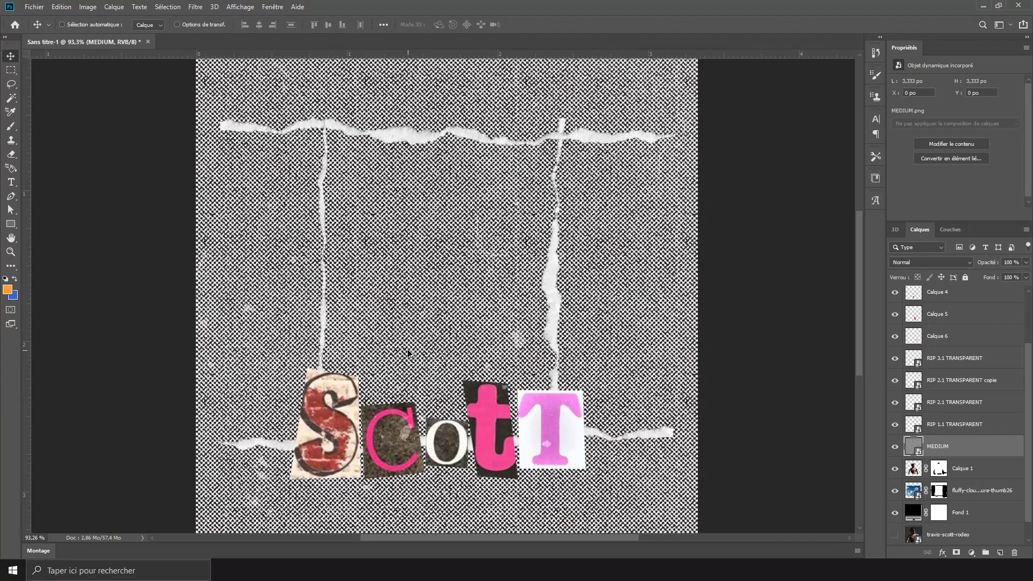
scroll(408, 350, "down", 1)
left_click_drag(954, 459, 955, 482)
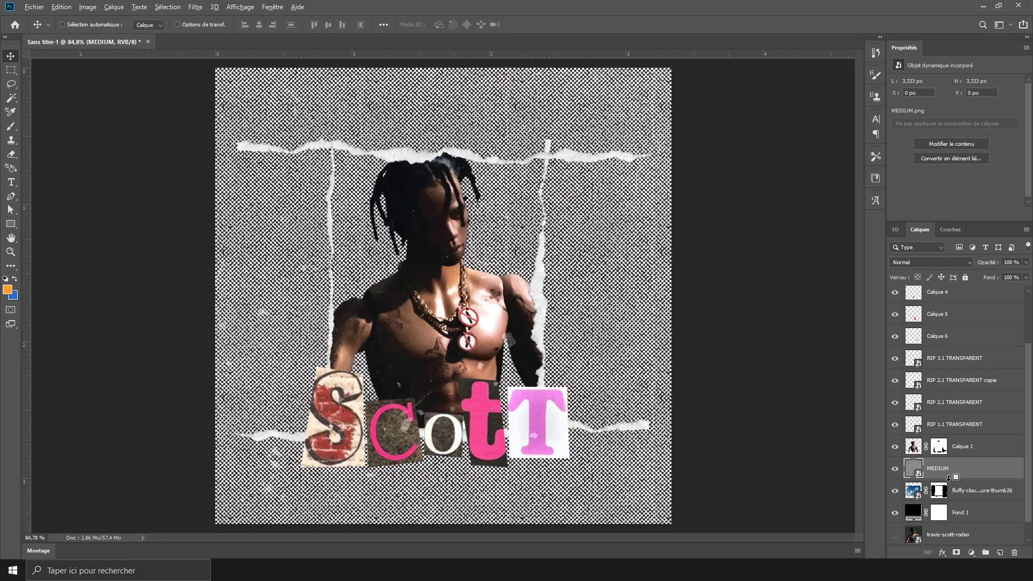
left_click(954, 479, "alt")
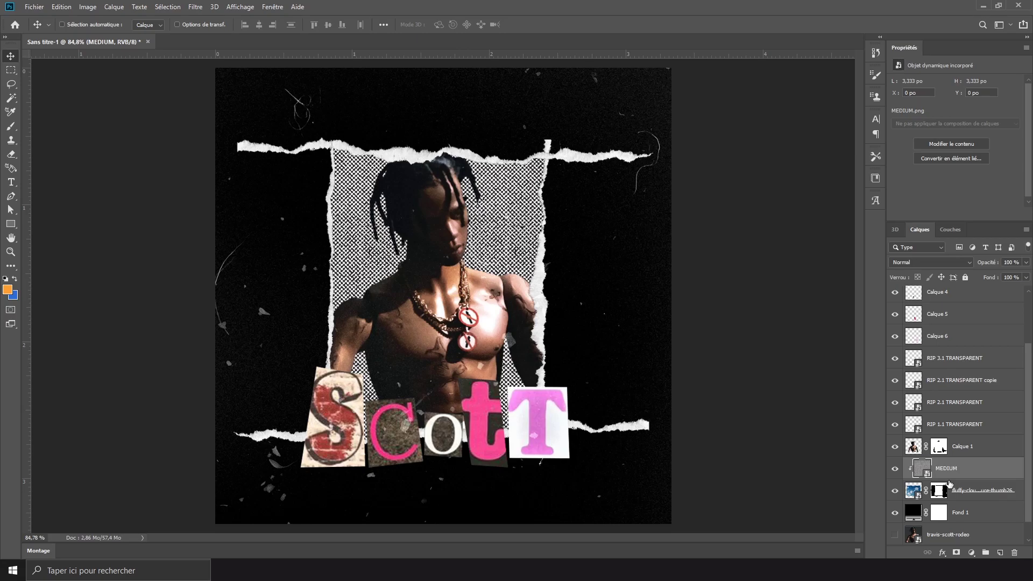
Set the MEDIUM halftone layer's blend mode to Lumière tamisée, with the layer unclipped above Calque 1.
left_click(941, 261)
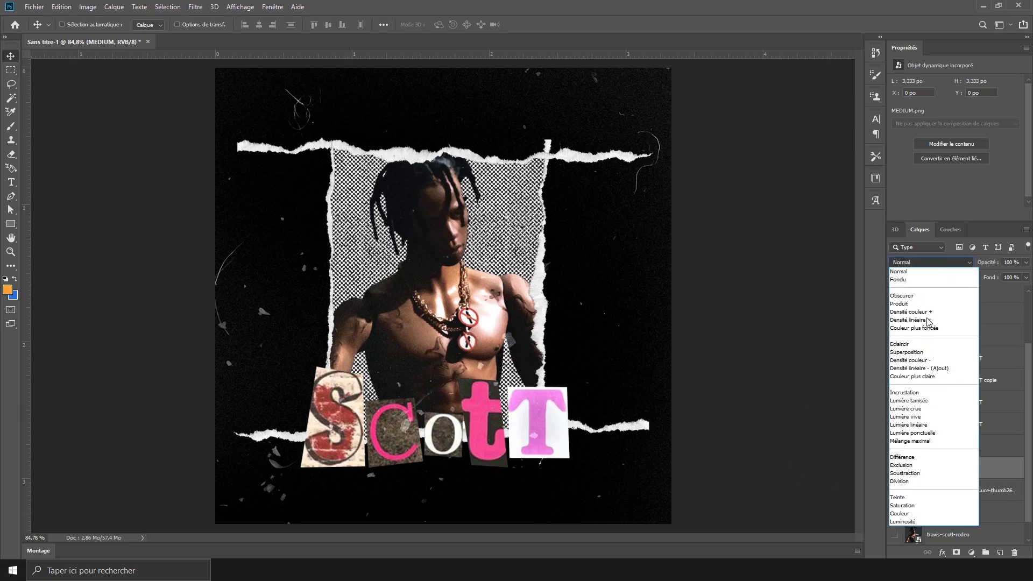
left_click(909, 400)
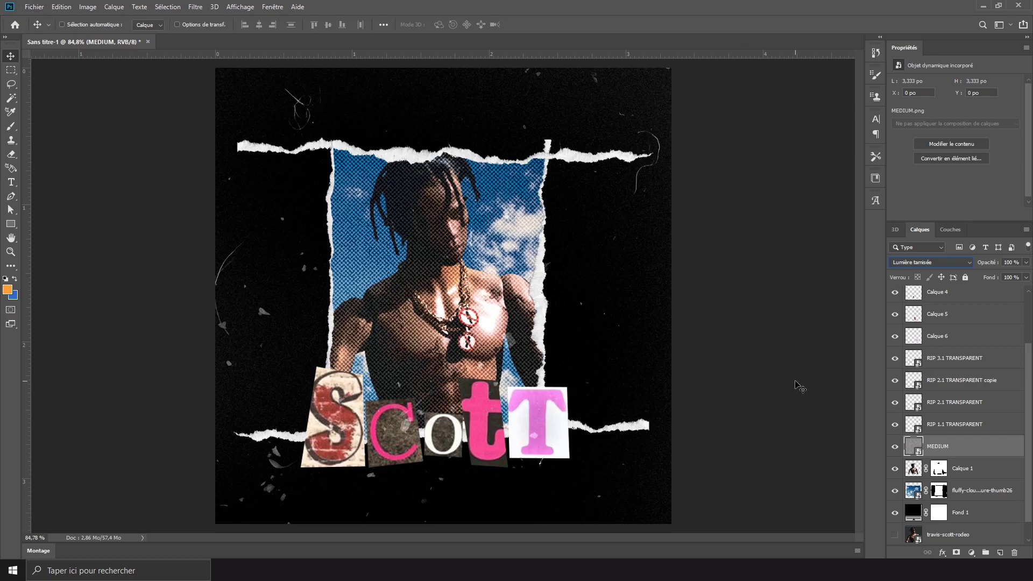
Lower the MEDIUM halftone layer's opacity to 64%.
left_click(1026, 262)
left_click(987, 275)
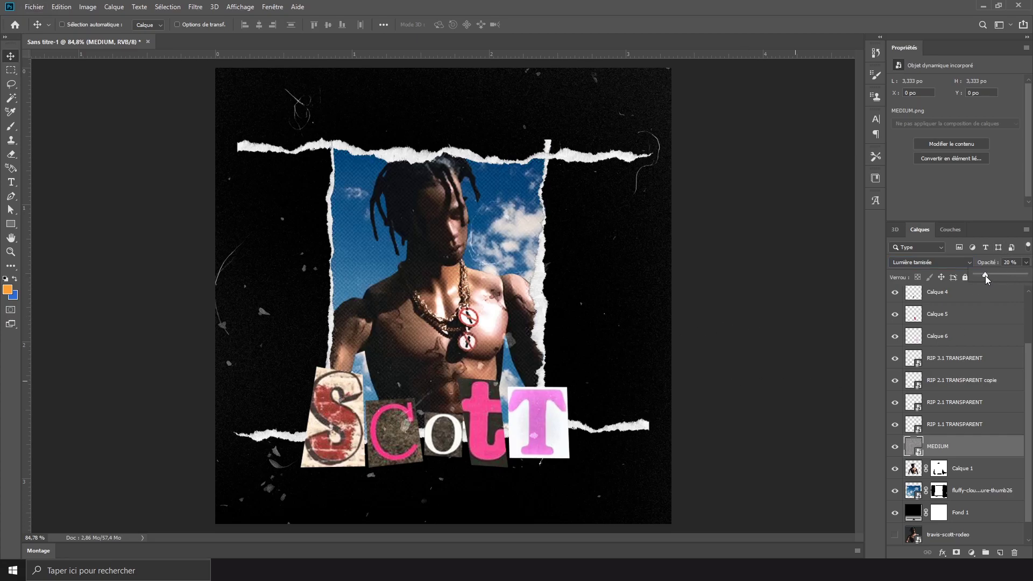
left_click_drag(1004, 279, 1008, 279)
scroll(622, 316, "down", 2)
scroll(622, 316, "up", 2)
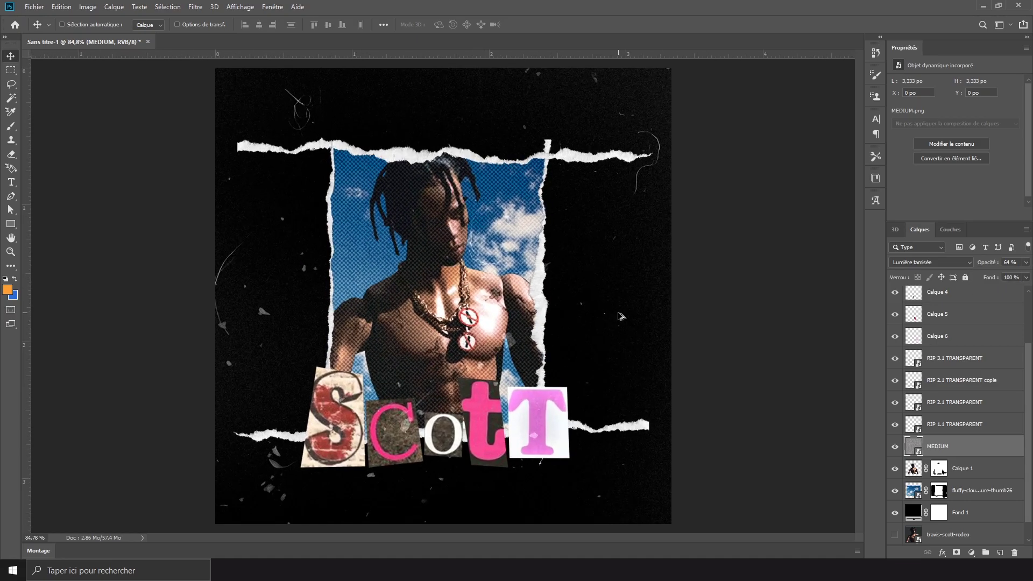
scroll(530, 387, "down", 1)
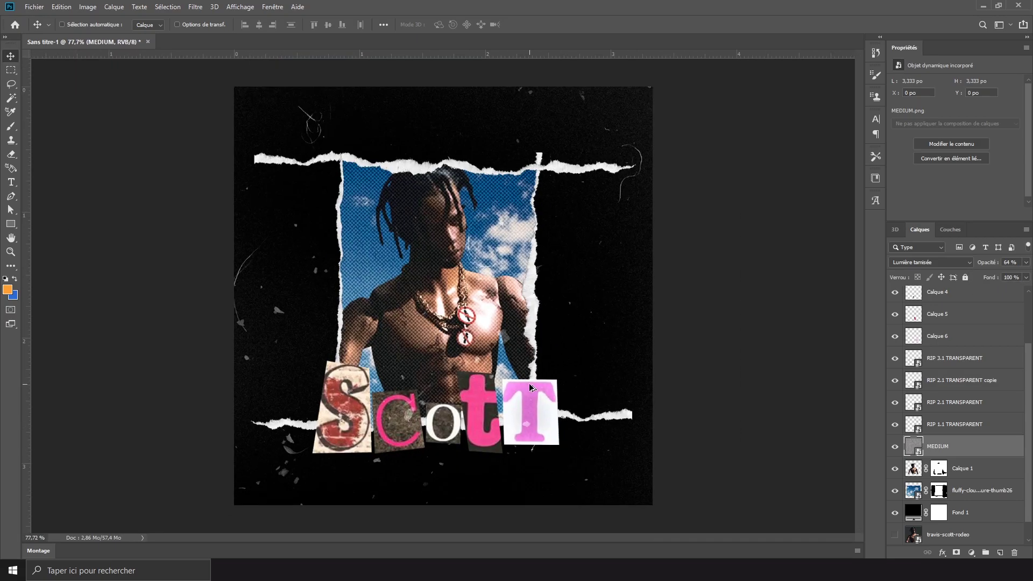
scroll(530, 387, "up", 2)
scroll(530, 387, "down", 2)
scroll(949, 446, "down", 1)
Scale the letters, torn paper, halftone, figure and cloud layers together to about 124%, nudging them slightly right and up.
left_click(967, 474)
left_click_drag(655, 295, 646, 322)
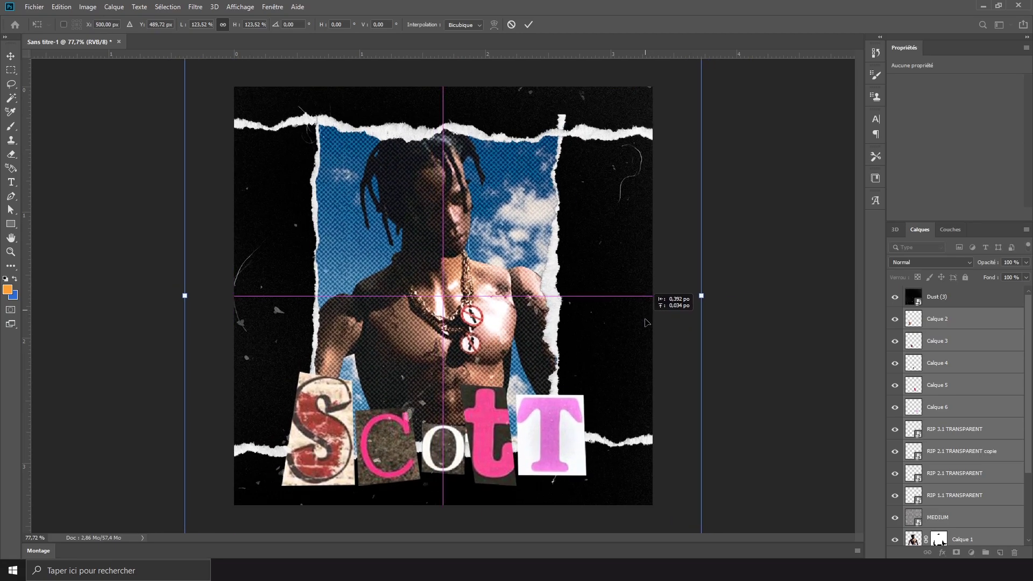
key("Return")
key("Right")
key("Right")
key("Right")
key("Right")
key("Right")
key("Right")
key("Up")
key("Up")
key("Up")
key("Up")
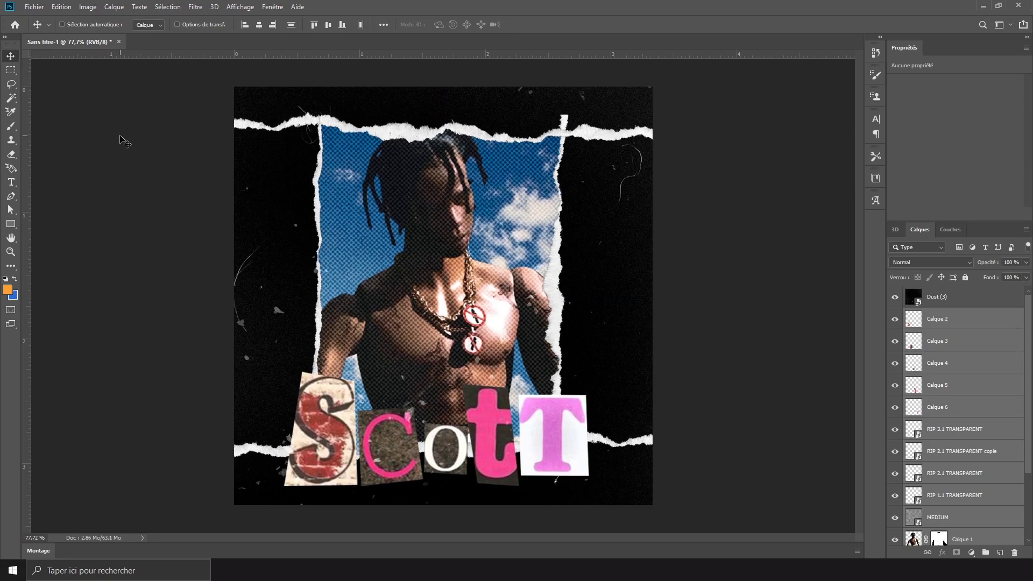
Add a Luminosité/Contraste adjustment layer above Dust (3) with brightness 15 and contrast 21.
left_click(966, 305)
left_click(971, 555)
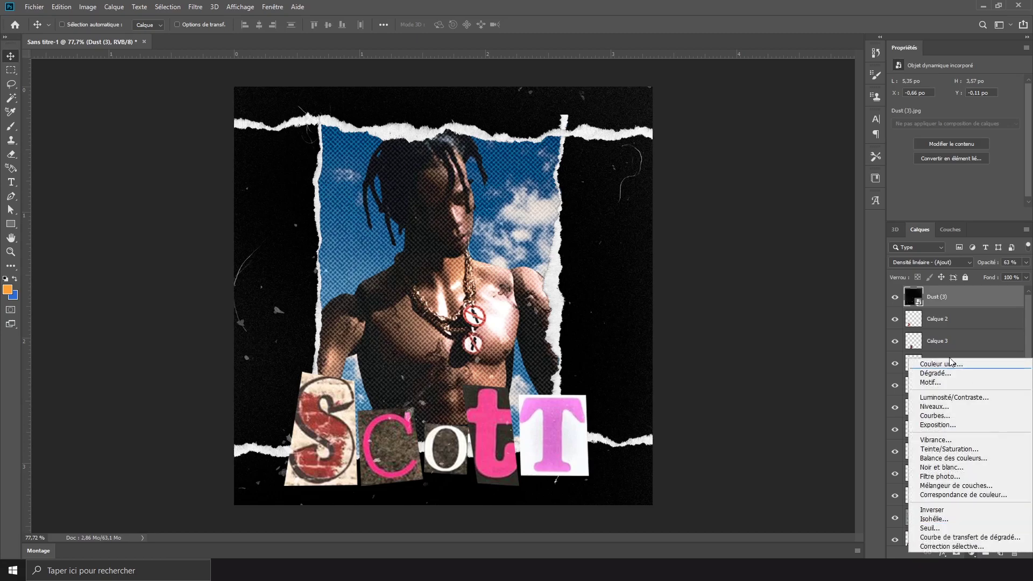
left_click(936, 401)
left_click_drag(958, 112, 996, 144)
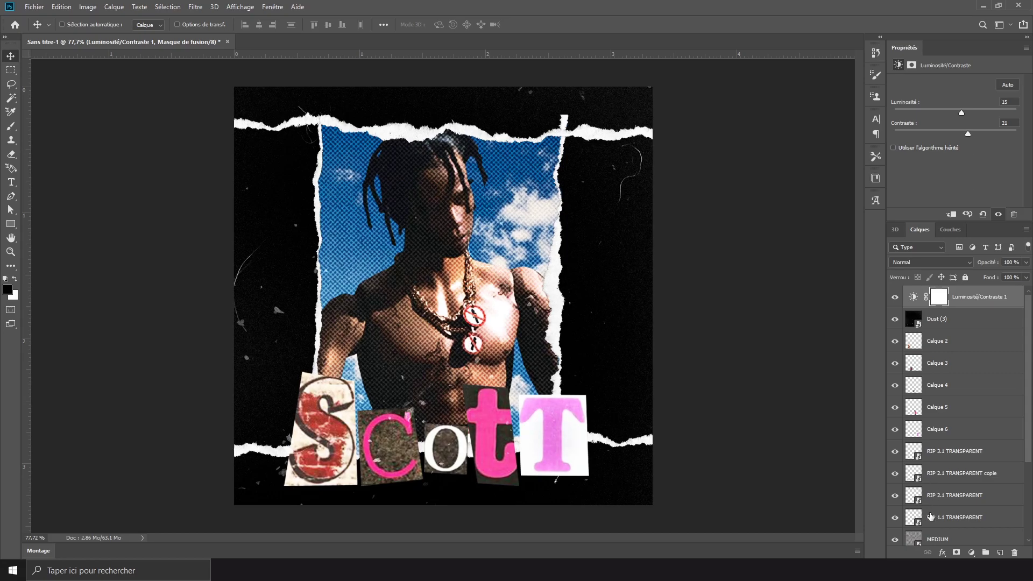
Add a Vibrance adjustment layer above the Luminosité/Contraste layer with vibrance set to +52.
left_click(971, 553)
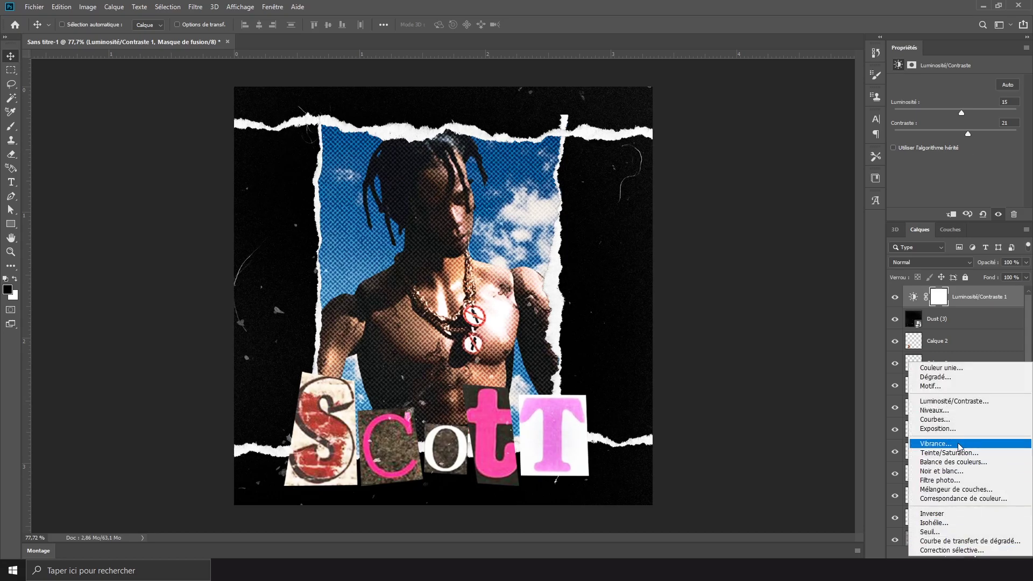
left_click(960, 446)
left_click_drag(955, 92, 987, 94)
Add a Correspondance de couleur adjustment layer above Vibrance 1 and apply a preset 3D LUT to it.
left_click(971, 553)
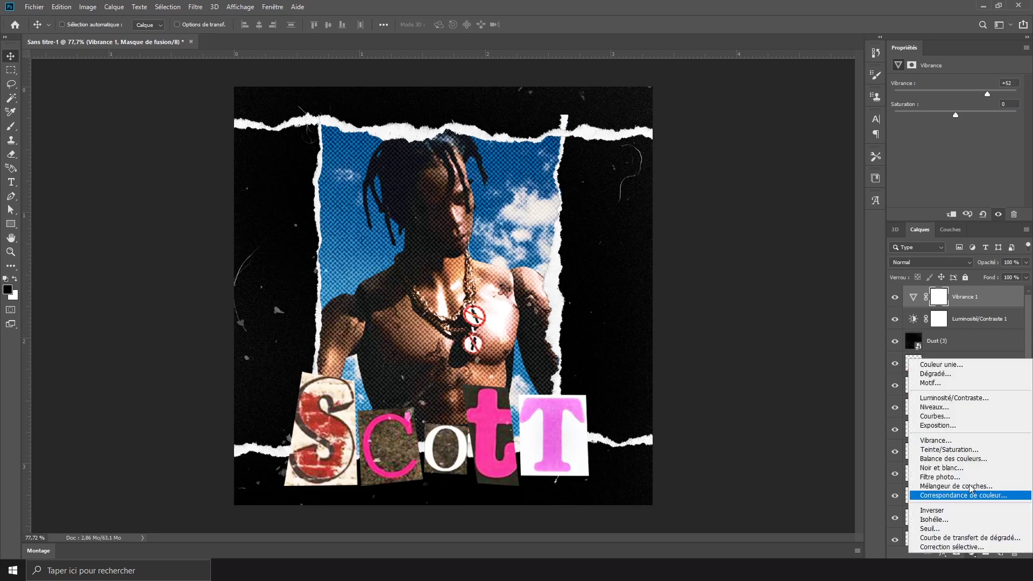
left_click(973, 495)
left_click(987, 87)
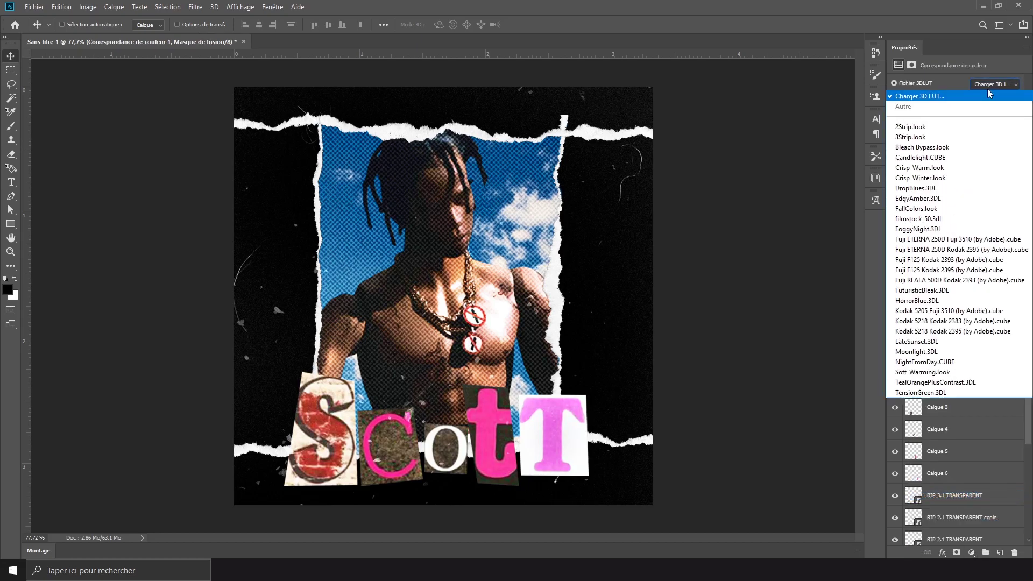
left_click(982, 127)
left_click(972, 553)
left_click(972, 486)
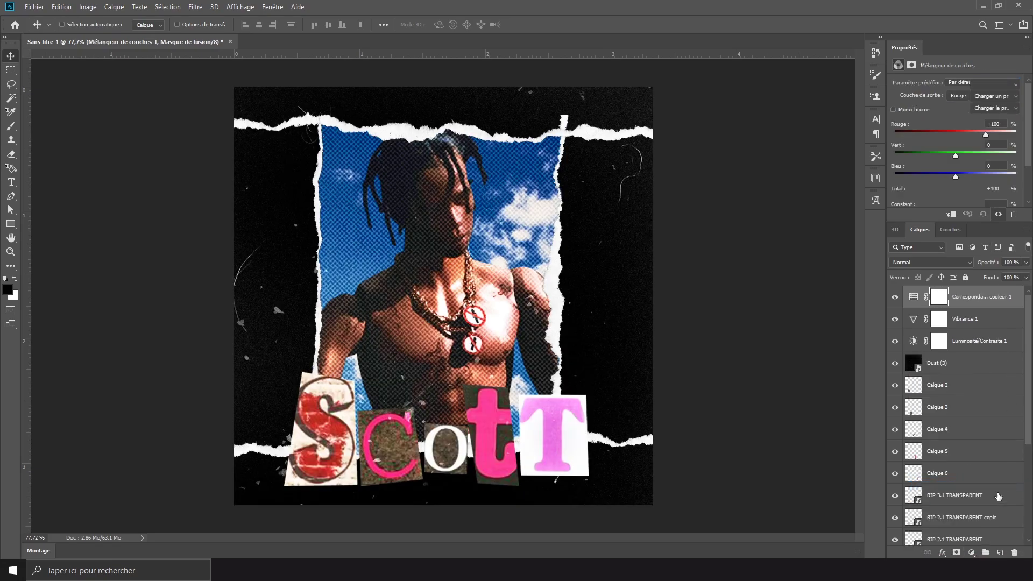
key("ctrl+z")
Add a second Correspondance de couleur layer, compare film LUTs, apply a Fuji F125 Kodak look and strongly reduce the layer's opacity.
left_click(971, 553)
left_click(973, 494)
left_click(995, 83)
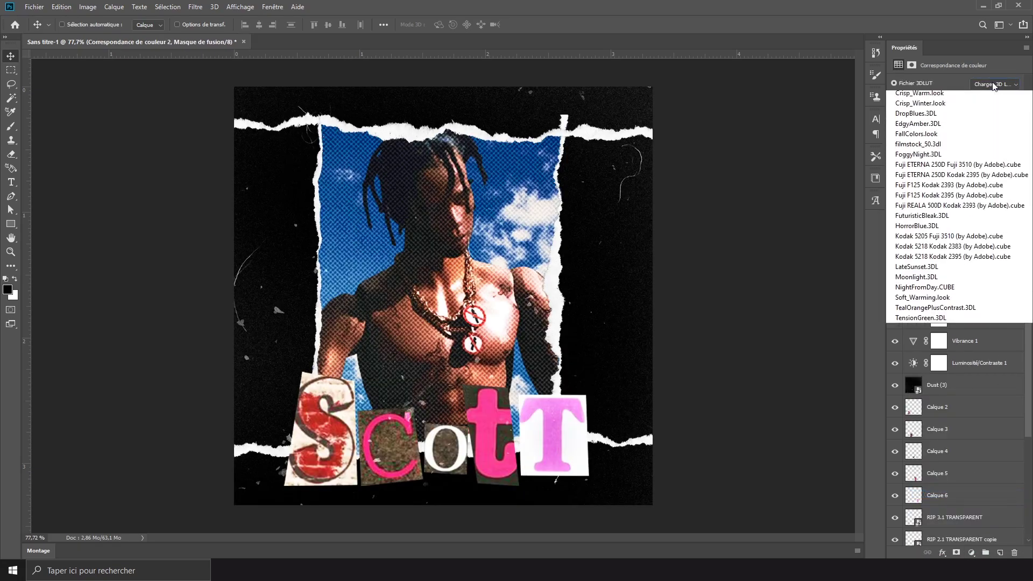
left_click(952, 261)
key("Up")
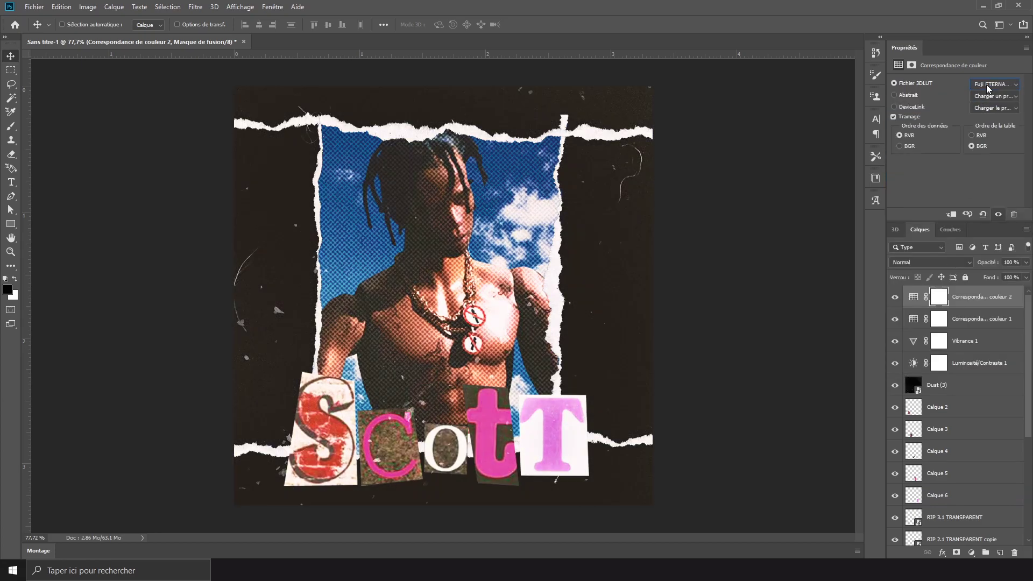
key("Up")
key("Down")
key("Down")
key("Down")
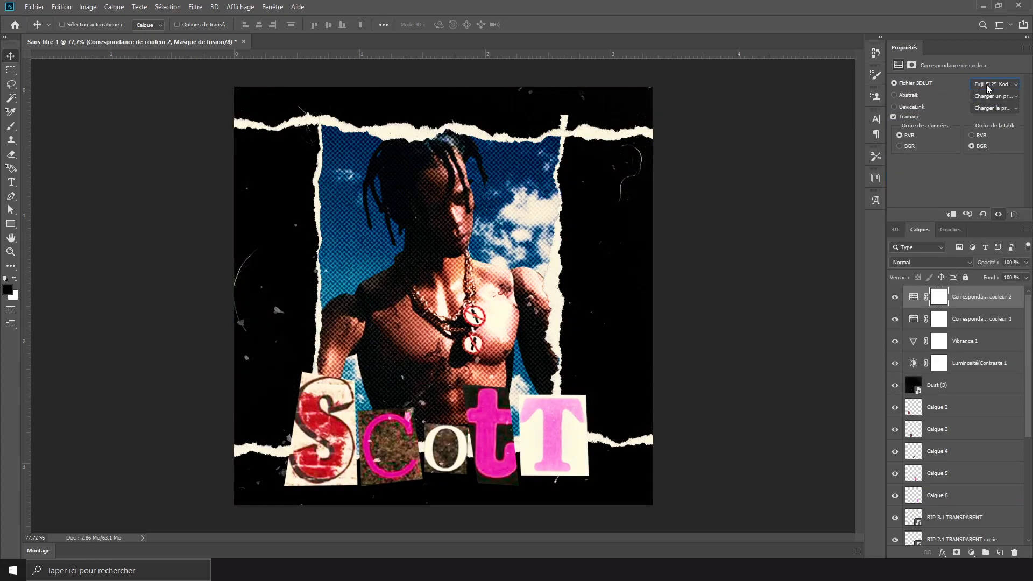
left_click(1026, 263)
left_click_drag(1027, 274, 984, 280)
Add a third Correspondance de couleur layer with another preset 3D LUT and reduce its opacity to 16%.
left_click(971, 553)
left_click(971, 494)
left_click(995, 85)
left_click(997, 247)
key("Up")
key("Up")
left_click(1026, 262)
Place the Parental Advisory logo 1.png small and centred at the artwork's top edge, with its layer directly below Dust (3).
scroll(659, 269, "down", 2)
scroll(659, 269, "up", 1)
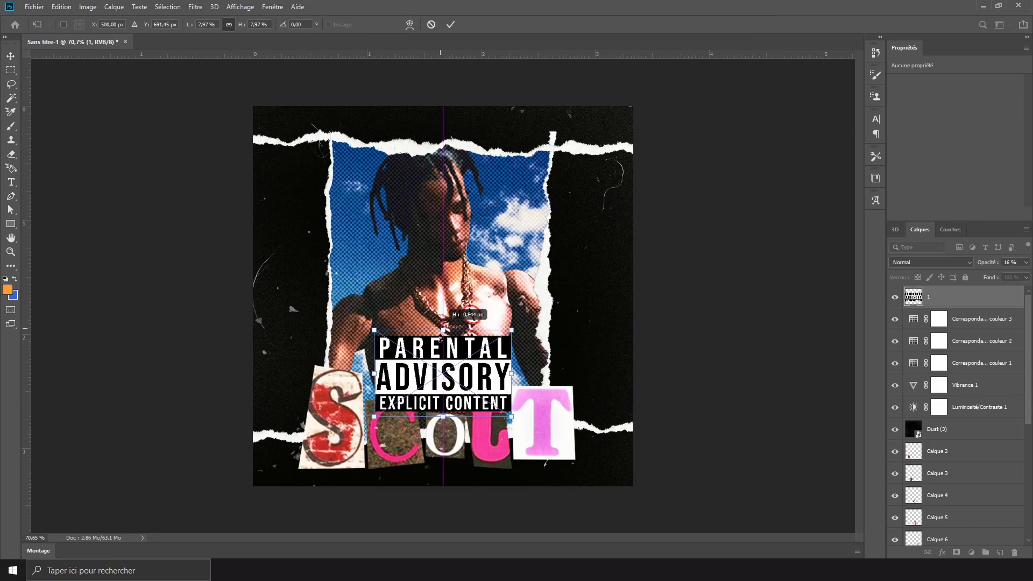
left_click_drag(519, 381, 446, 131)
key("Return")
left_click_drag(947, 296, 941, 429)
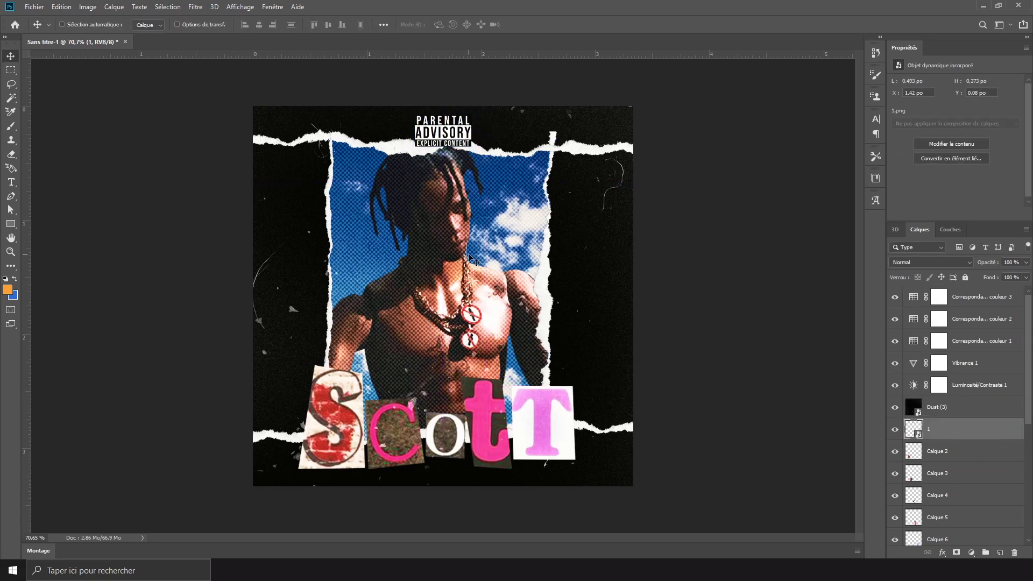
Scale the letters, torn paper, halftone, figure and cloud layers down slightly together so the top tear clears the Parental Advisory logo.
key("ctrl+alt+a")
key("ctrl+t")
left_click_drag(680, 292, 639, 315)
key("Return")
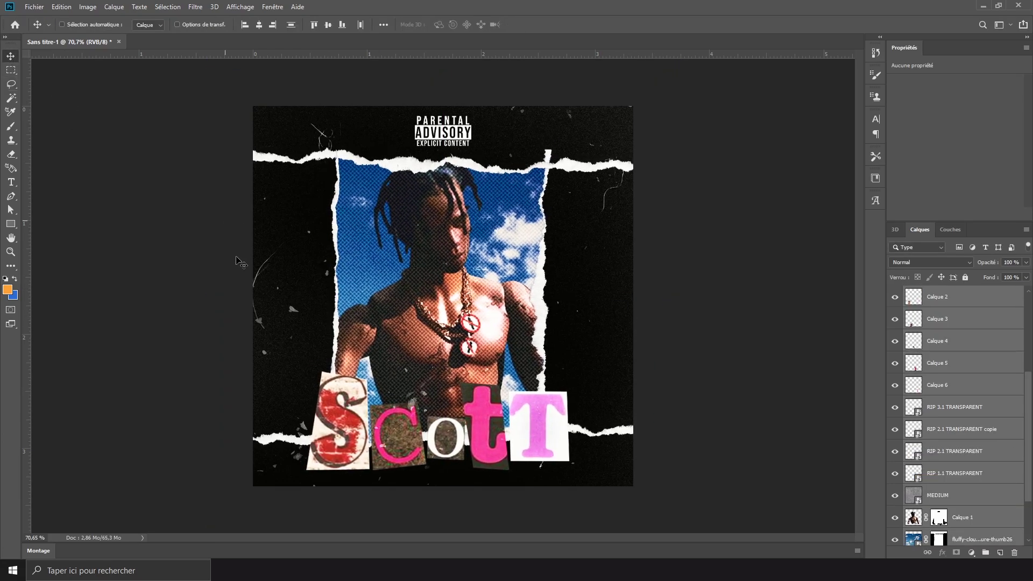
scroll(978, 441, "up", 7)
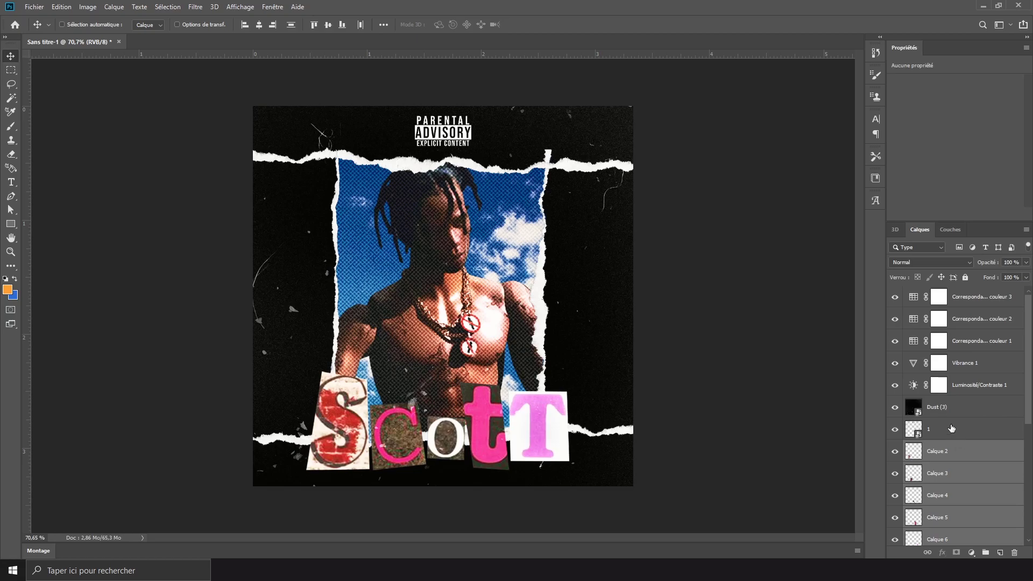
scroll(949, 430, "down", 5)
scroll(950, 430, "down", 4)
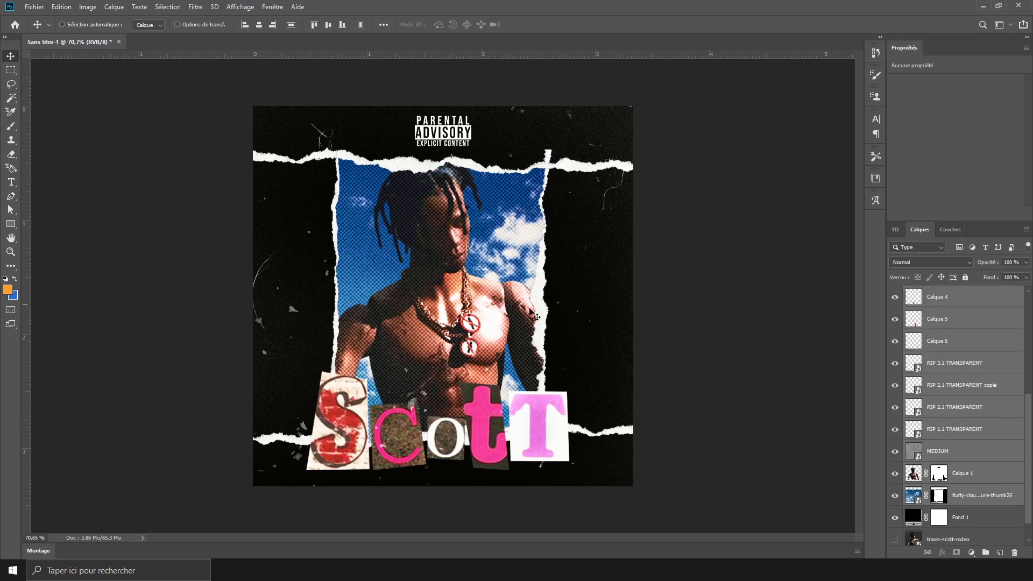
scroll(531, 262, "down", 3)
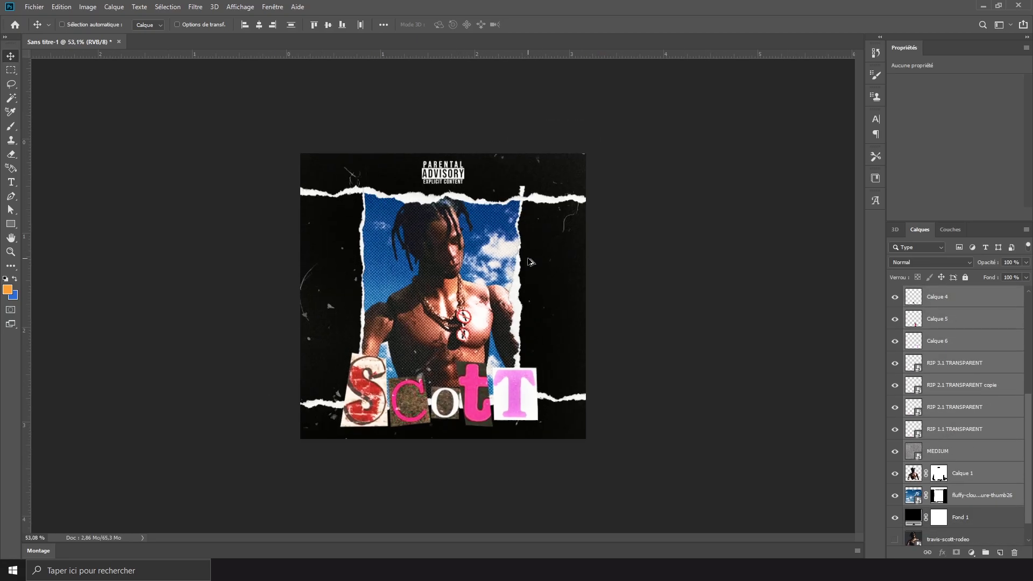
scroll(636, 355, "up", 3)
scroll(662, 366, "down", 1)
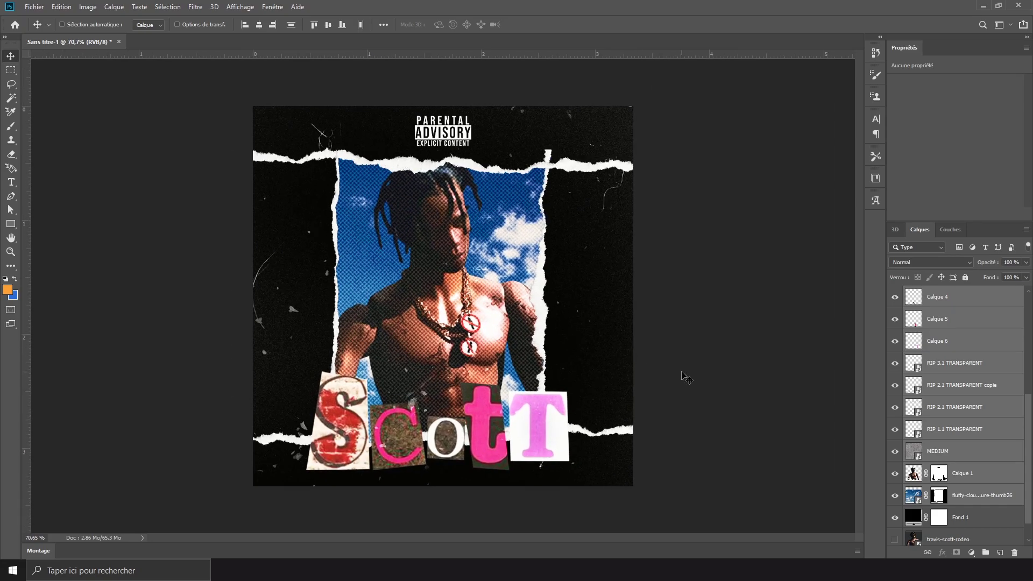